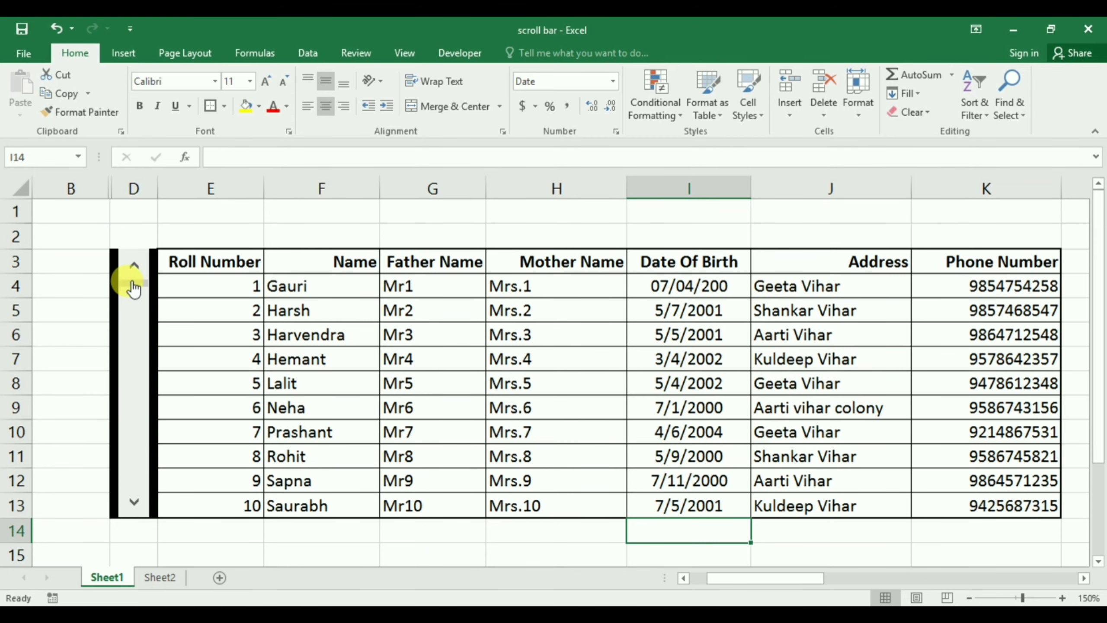
Drag the scroll bar thumb so the linked table shows records 8–17
mouse_move(140, 298)
left_mouse_down()
mouse_move(126, 359)
mouse_move(131, 508)
mouse_move(137, 280)
left_mouse_up()
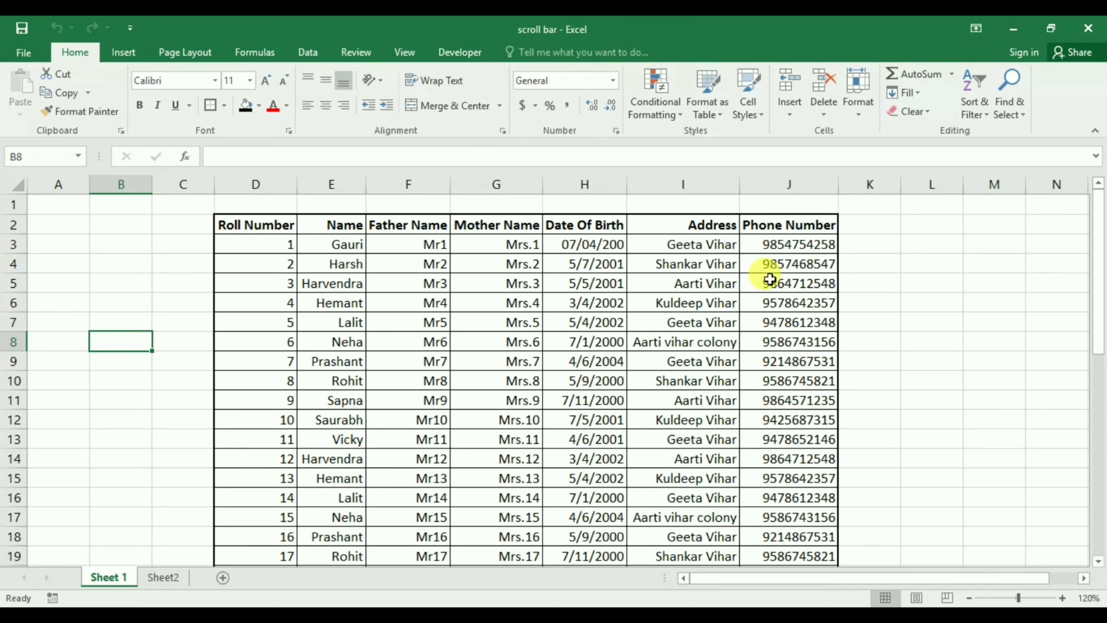
Switch to Sheet2 and zoom in to 150%
left_click(165, 578)
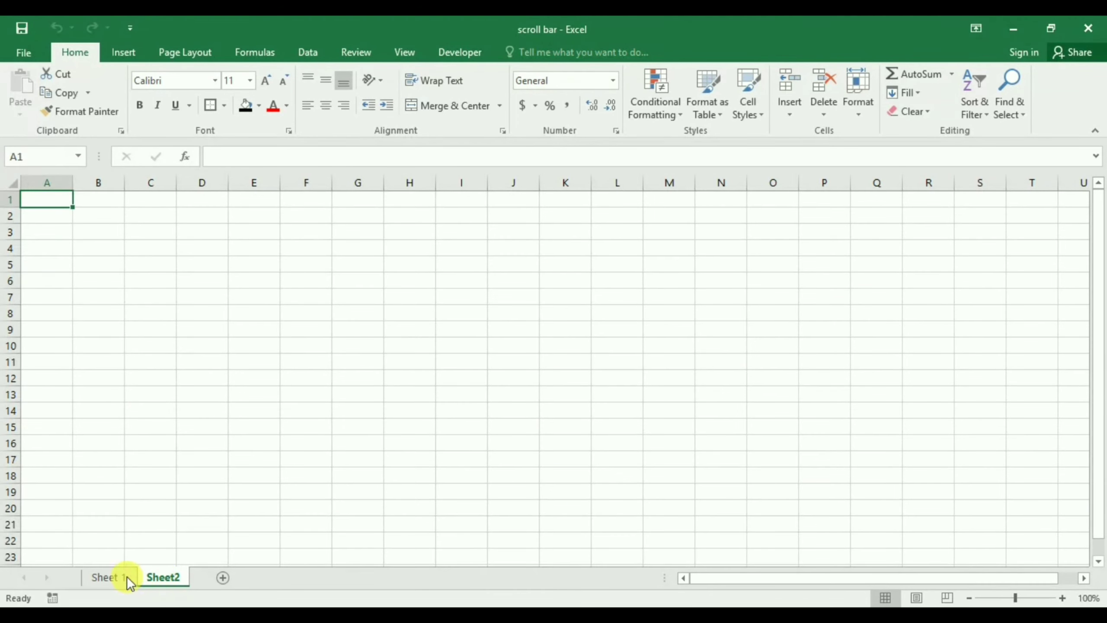
left_click(1063, 599)
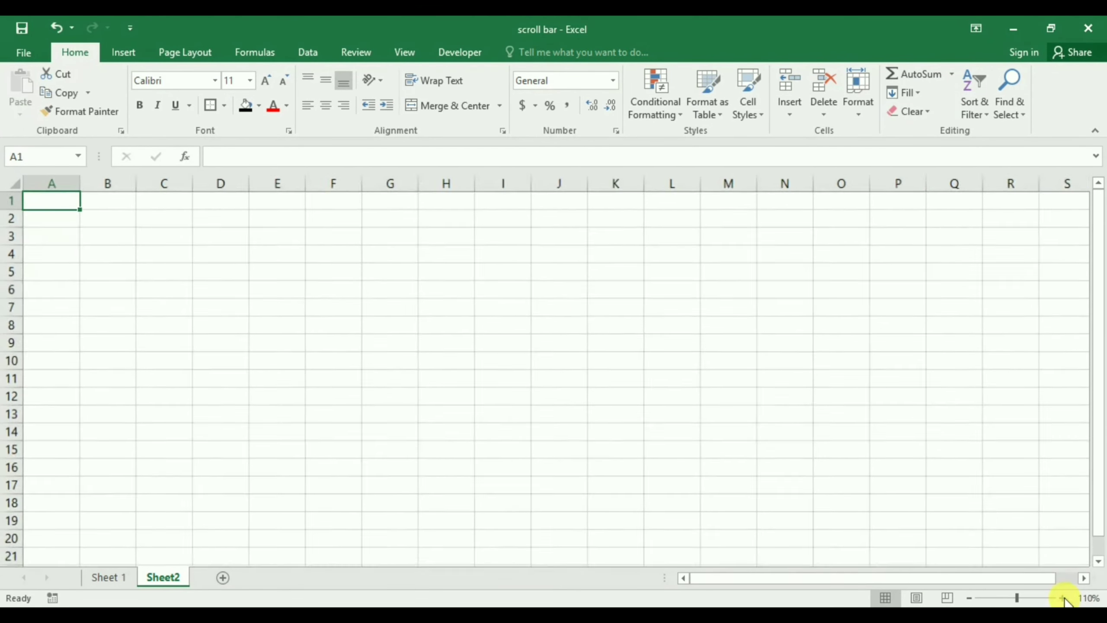
left_click(1064, 598)
left_click(1064, 598)
left_click(1063, 598)
left_click(1064, 599)
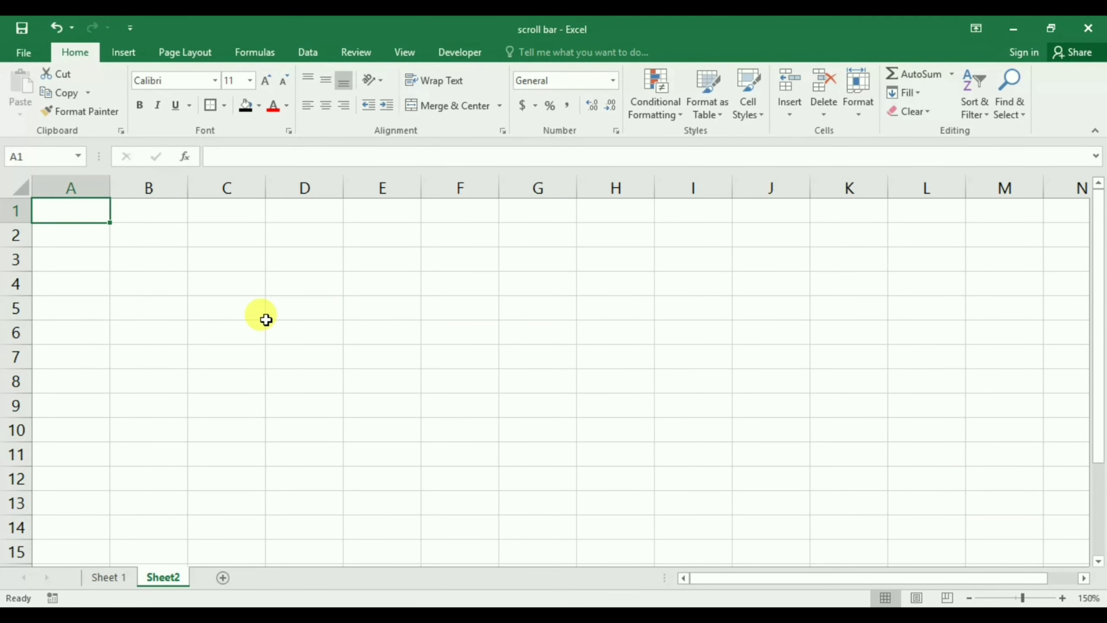
Give C3:I12 All Borders plus a Thick Outside Border
mouse_move(225, 255)
left_mouse_down()
mouse_move(235, 480)
mouse_move(709, 482)
left_mouse_up()
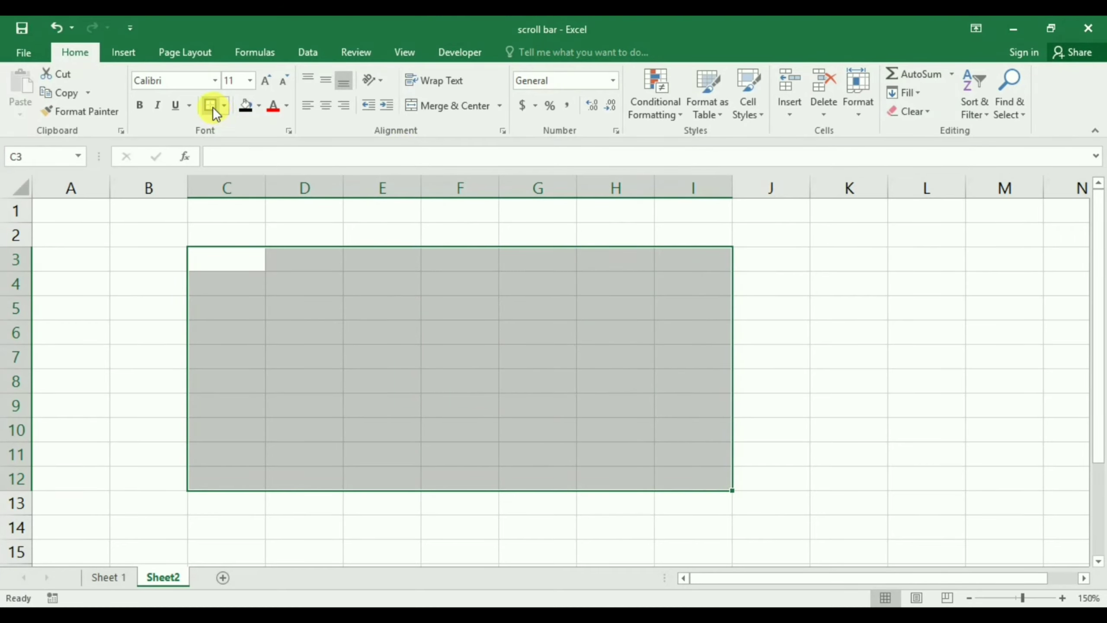
left_click(224, 108)
left_click(244, 245)
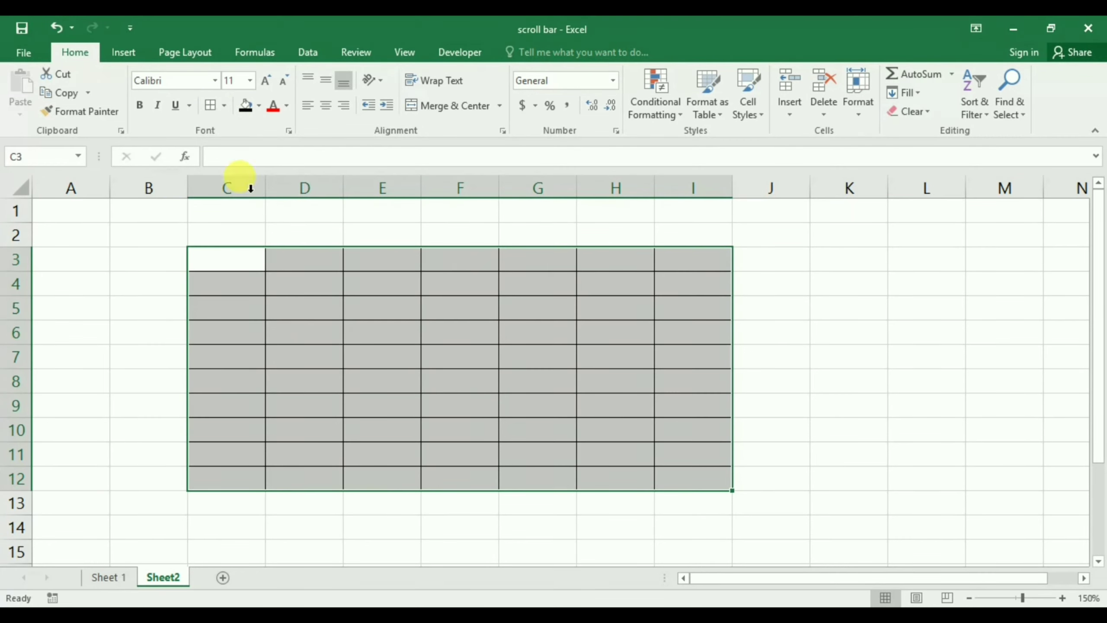
left_click(224, 108)
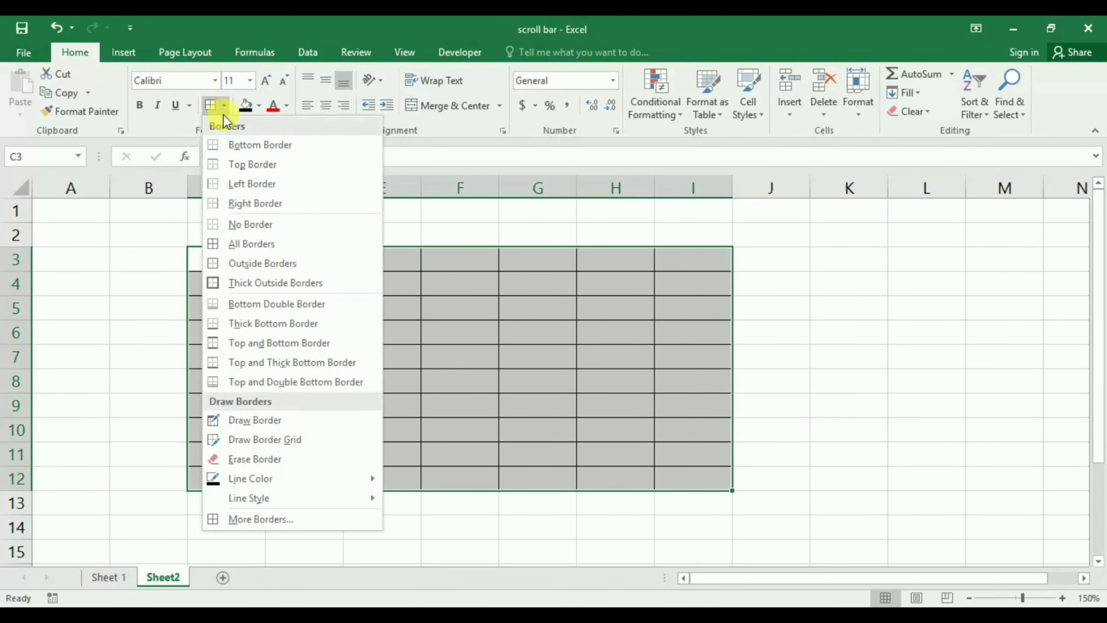
left_click(261, 279)
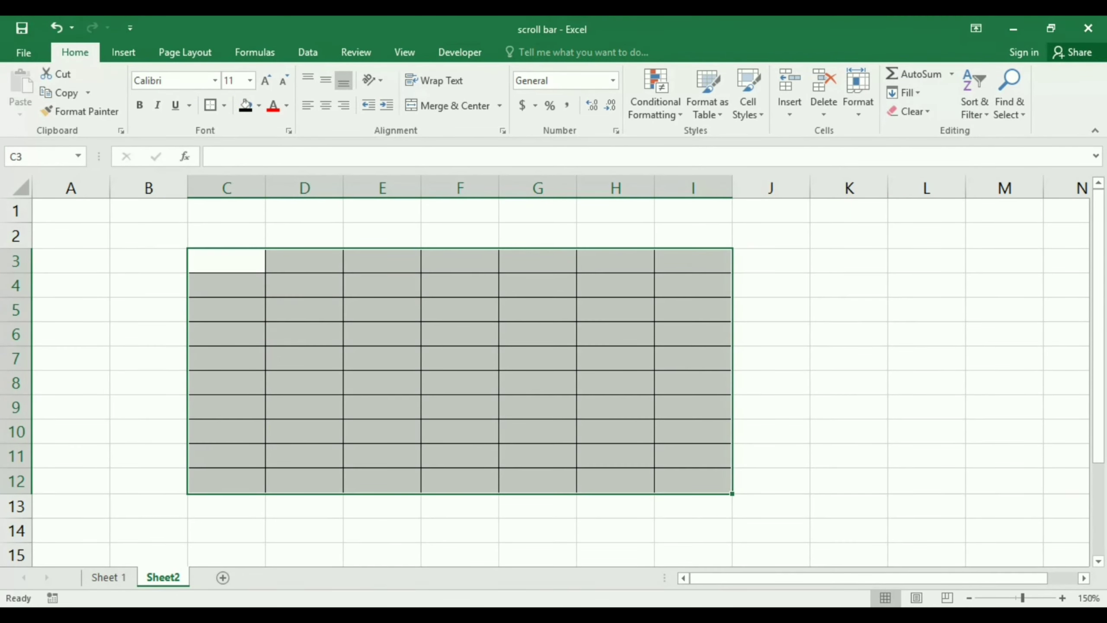
left_click(344, 507)
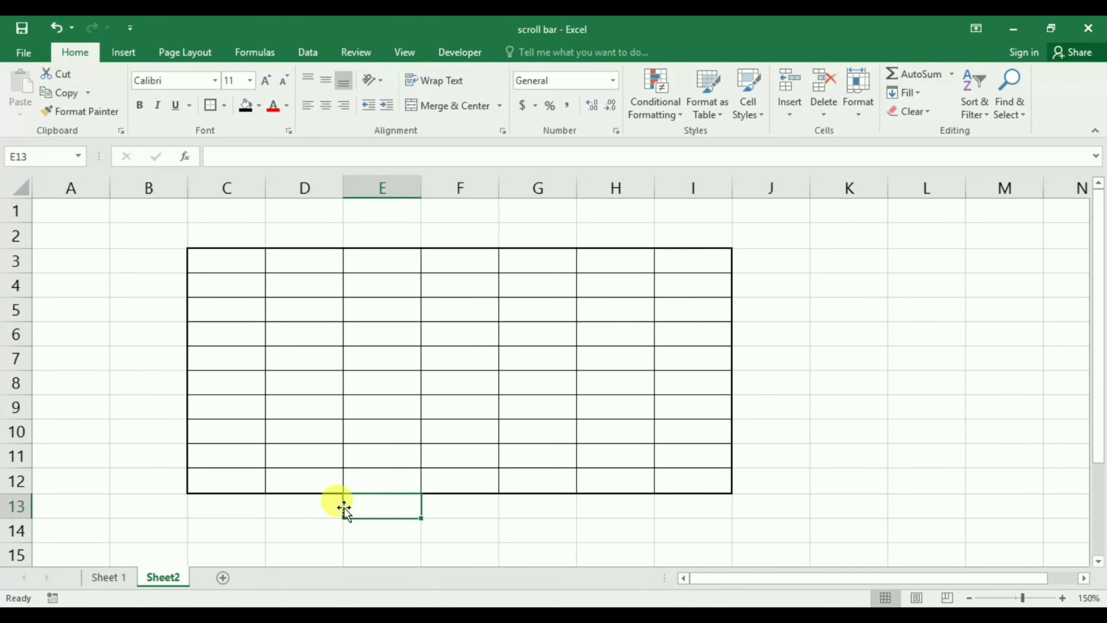
Copy the headings D2:J2 from Sheet 1 and paste them into Sheet2 cell C2
left_click(103, 577)
left_click_drag(249, 228, 761, 224)
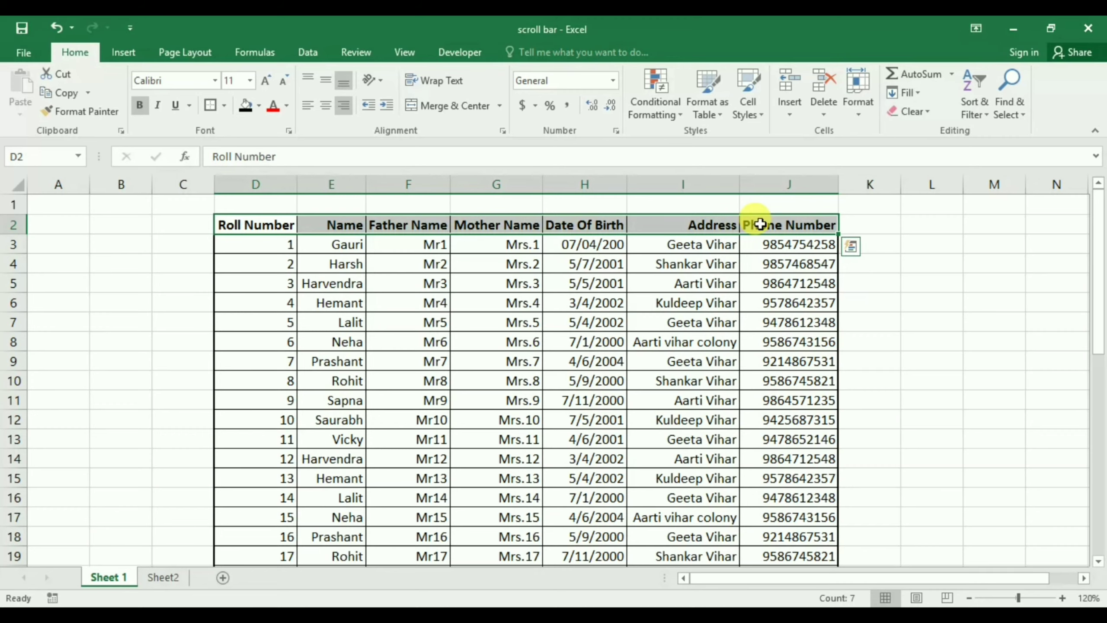
key("ctrl+c")
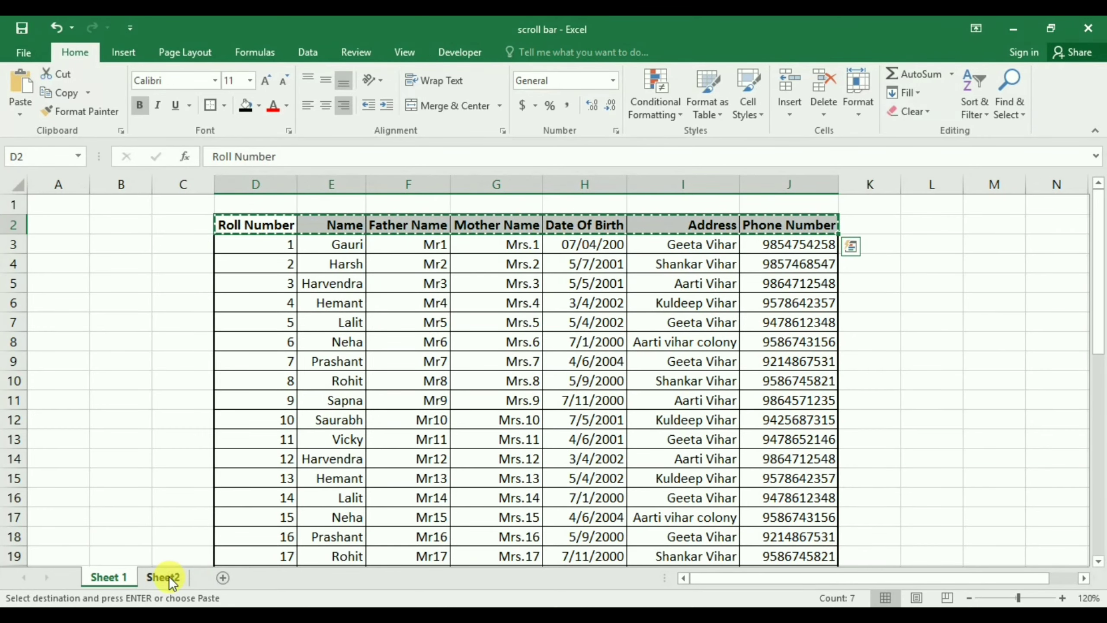
left_click(171, 578)
left_click(235, 236)
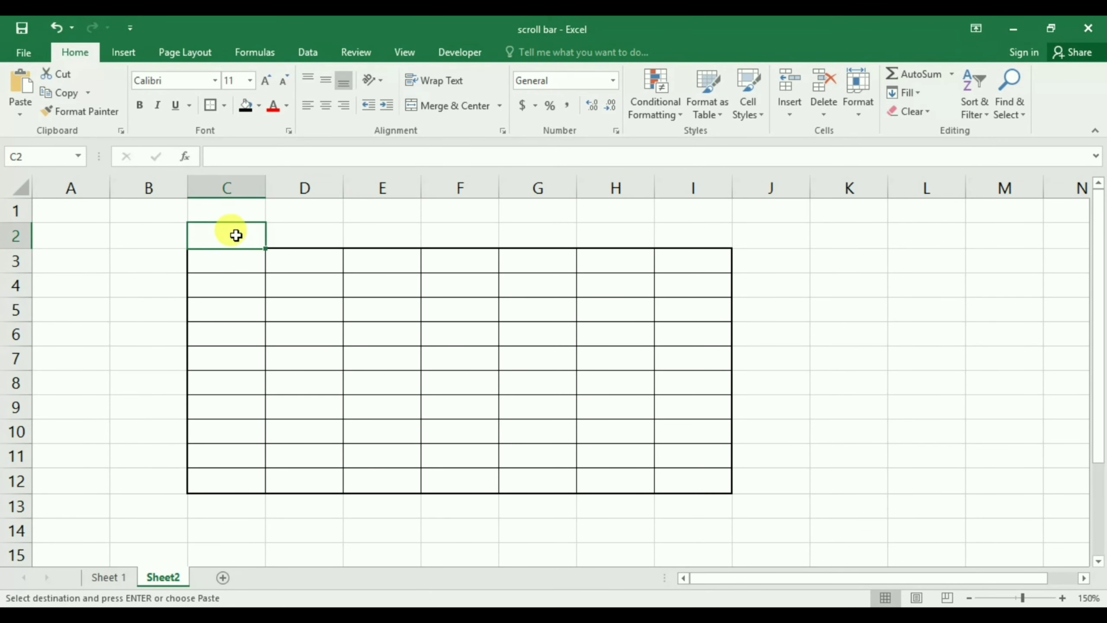
key("ctrl+v")
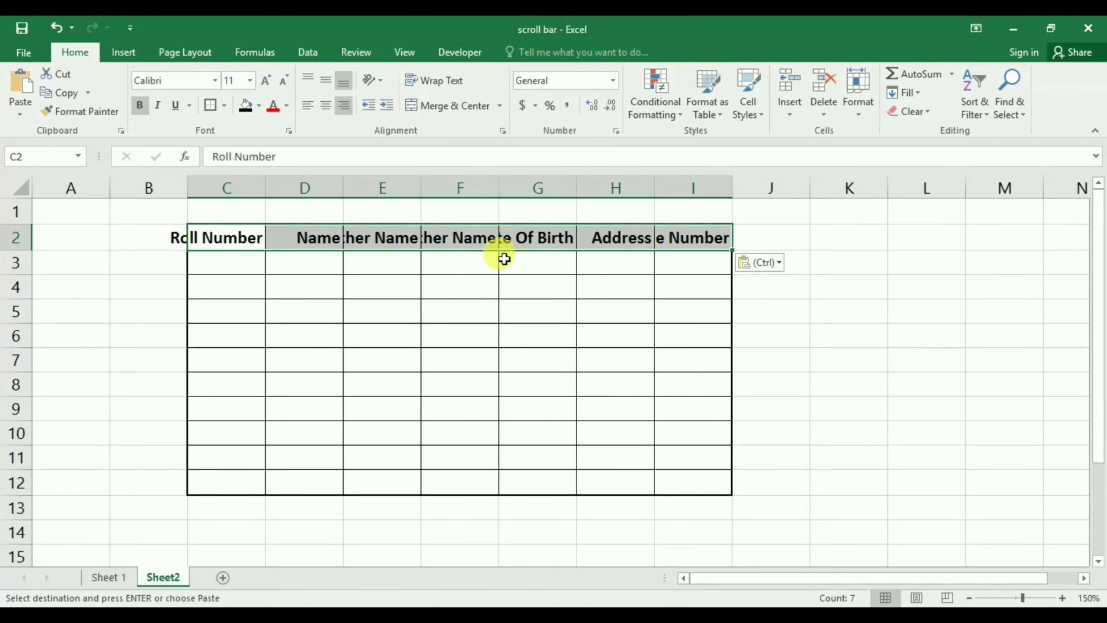
Autofit columns C through I to the Roll Number through Phone Number headings
left_click_drag(343, 180, 319, 180)
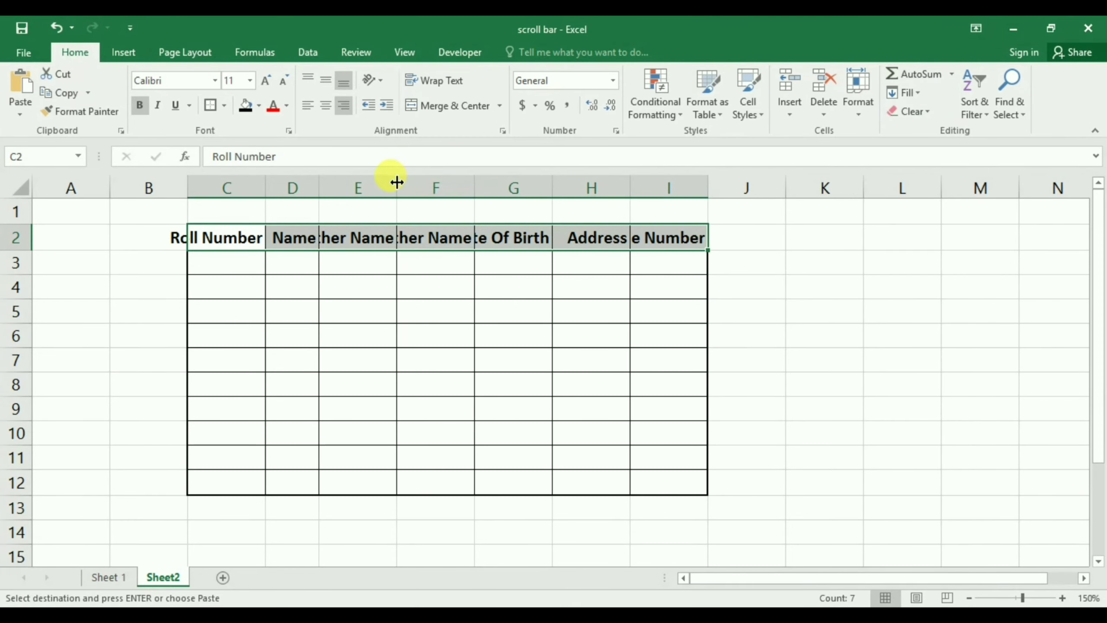
double_click(396, 181)
double_click(504, 180)
double_click(620, 181)
double_click(722, 181)
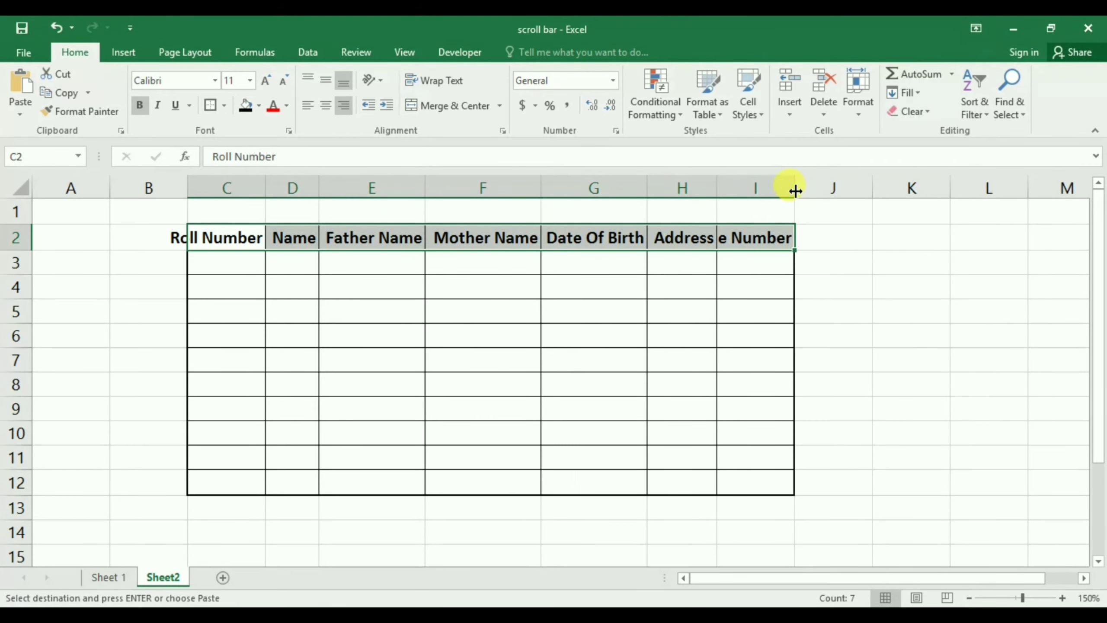
double_click(794, 187)
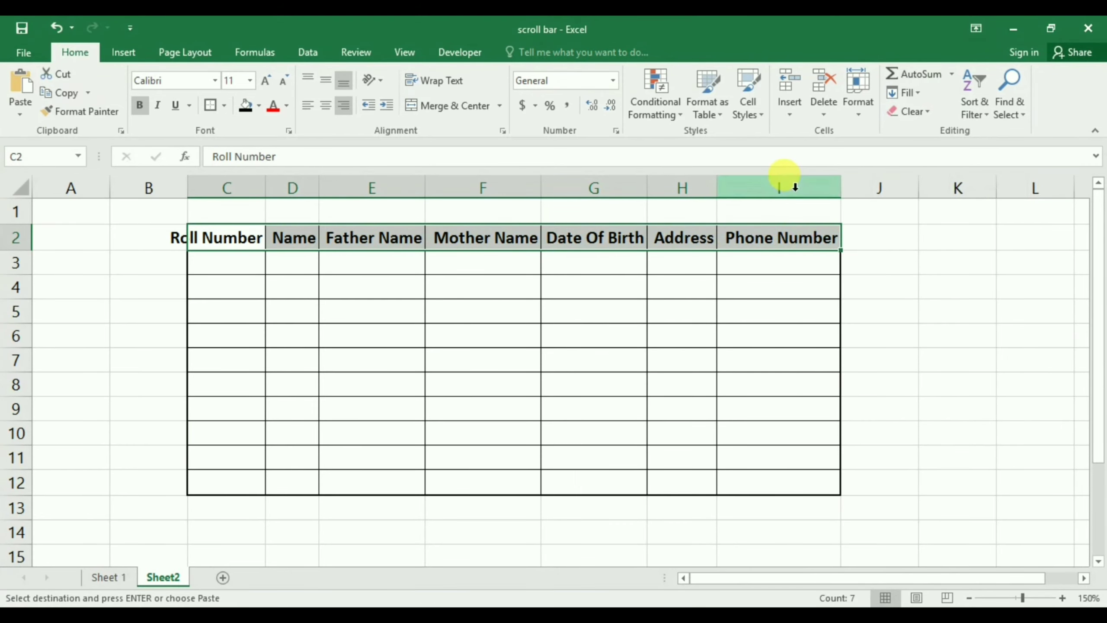
double_click(265, 188)
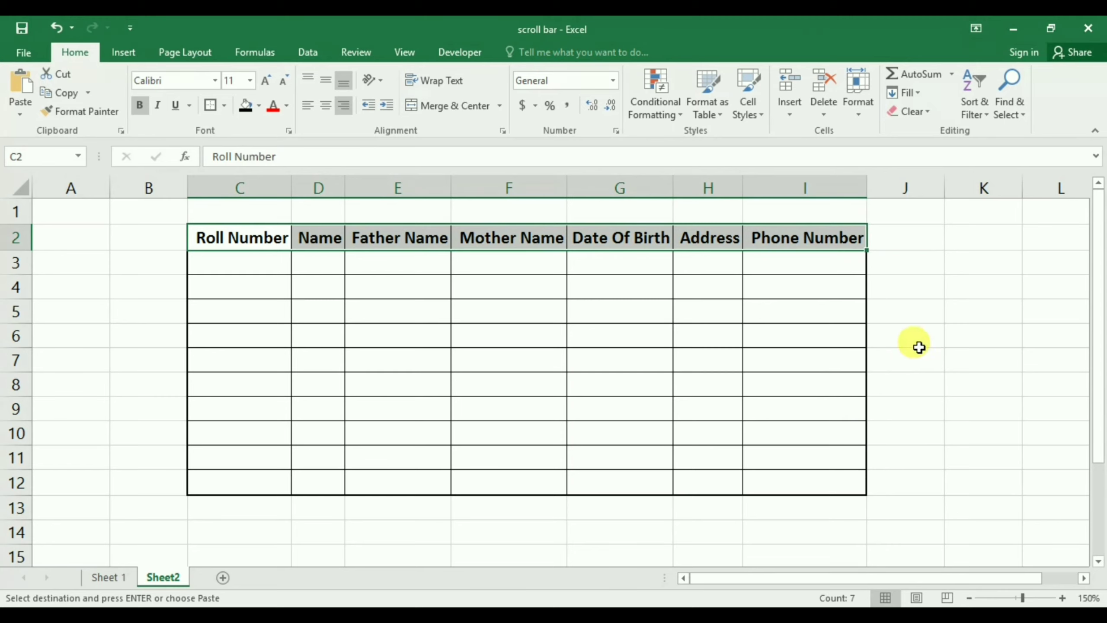
left_click(915, 331)
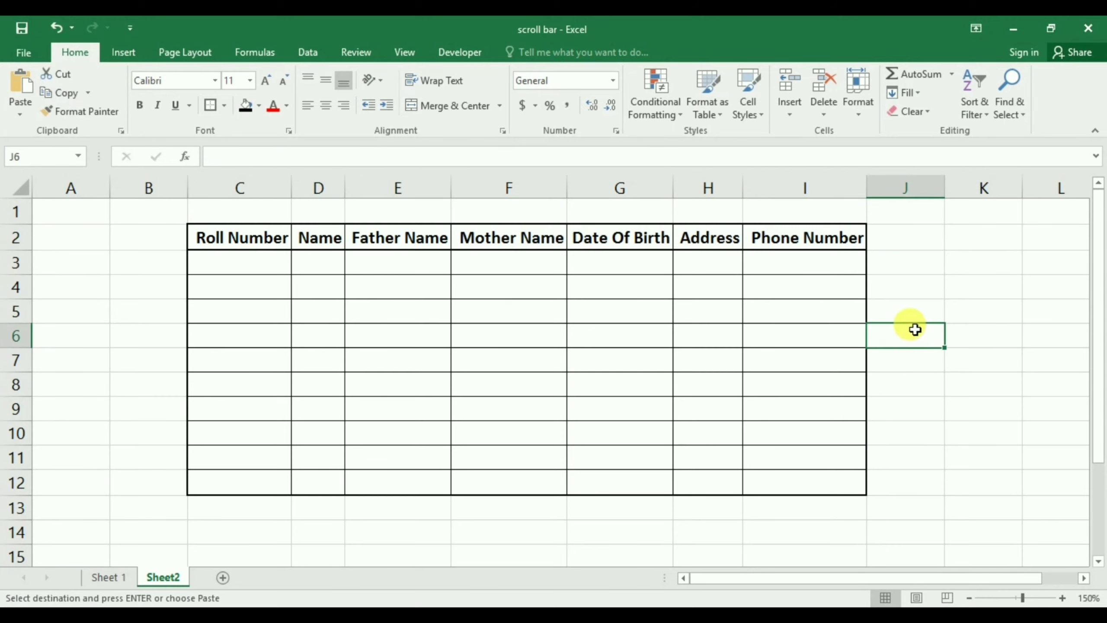
Tick Developer under Main Tabs in Excel Options > Customize Ribbon so the Developer tab shows
left_click(475, 49)
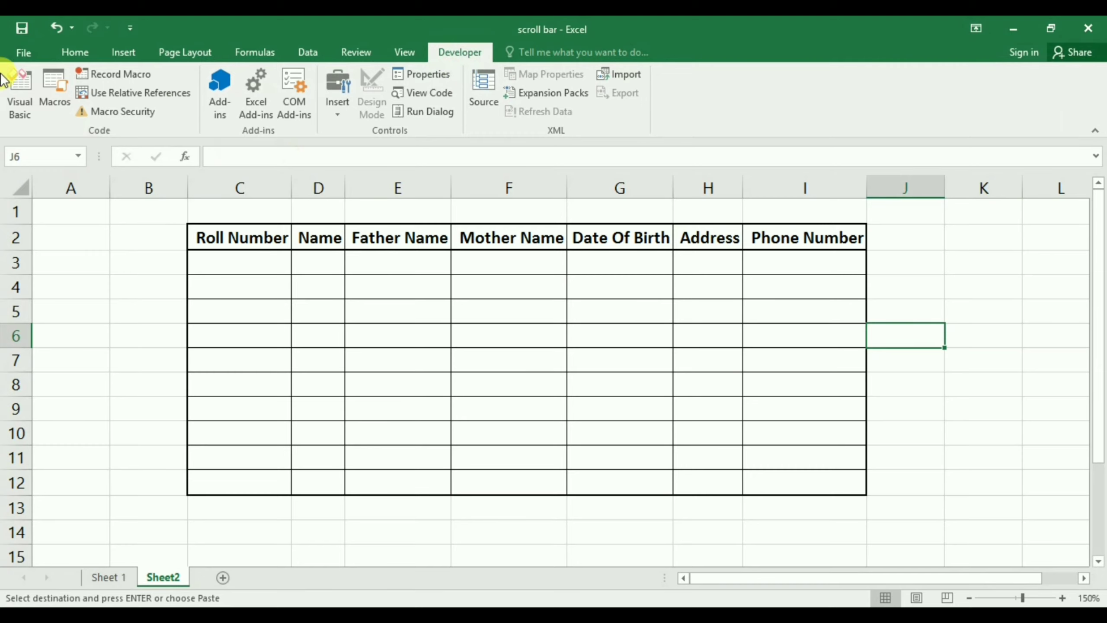
left_click(6, 52)
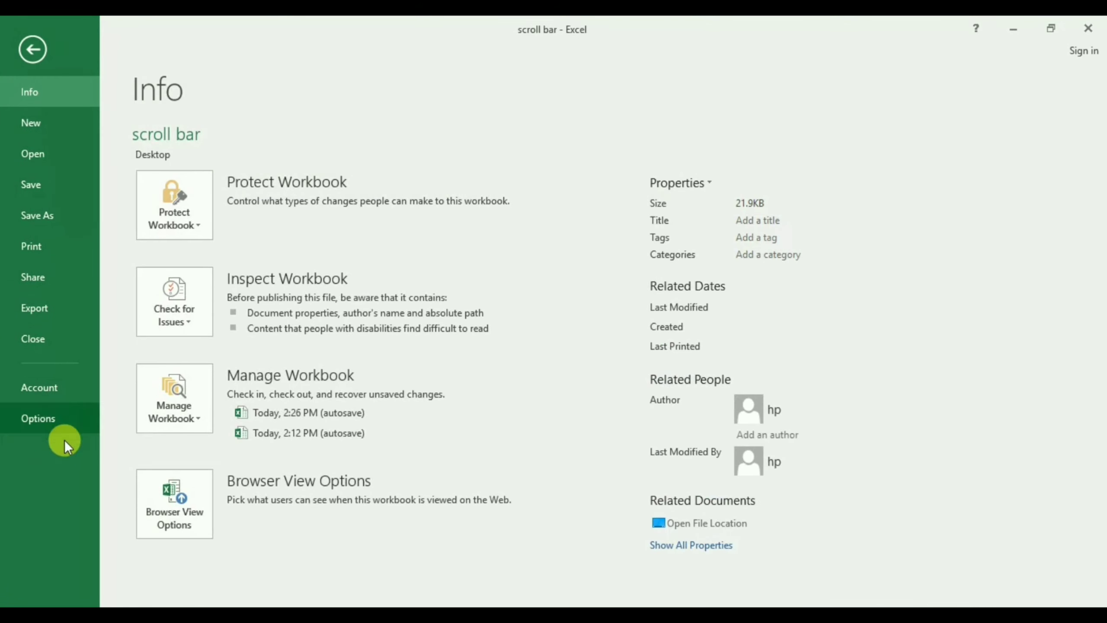
left_click(59, 424)
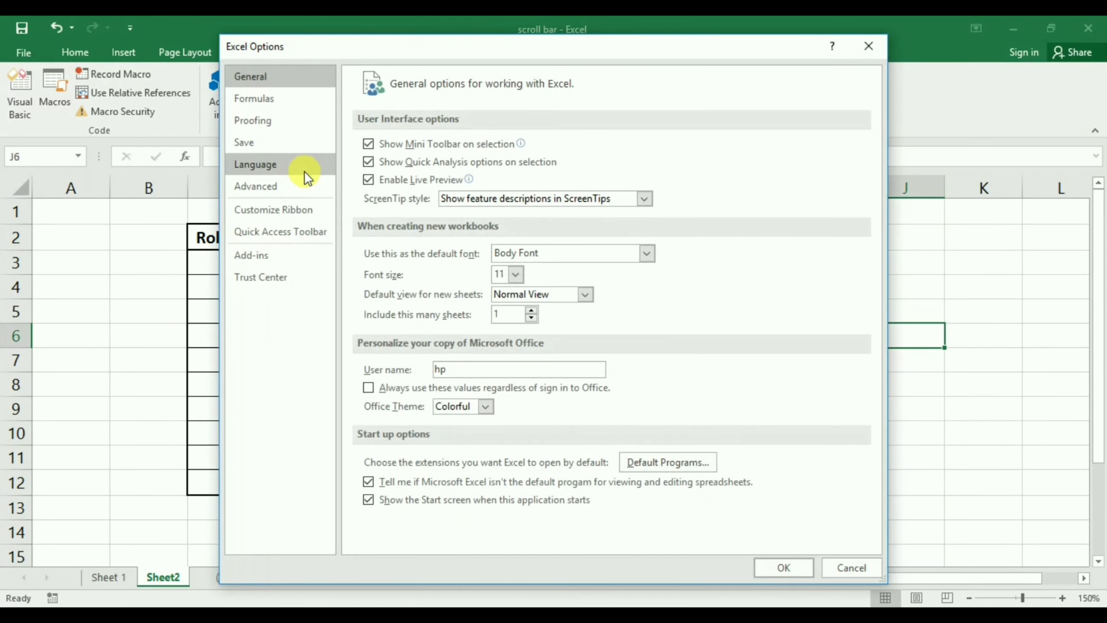
left_click(241, 208)
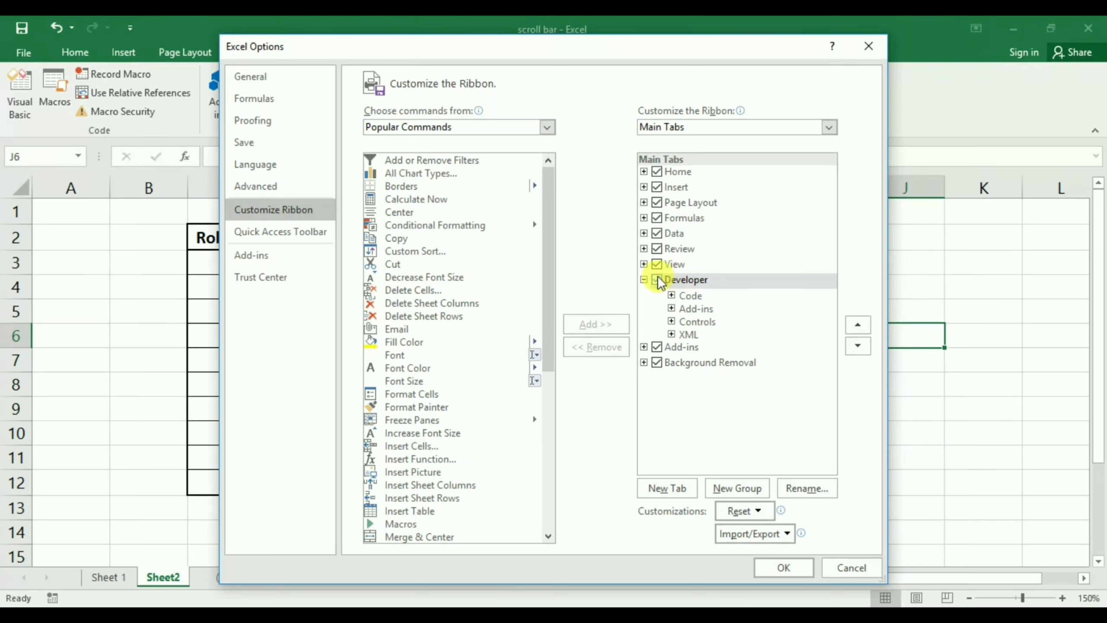
left_click(658, 281)
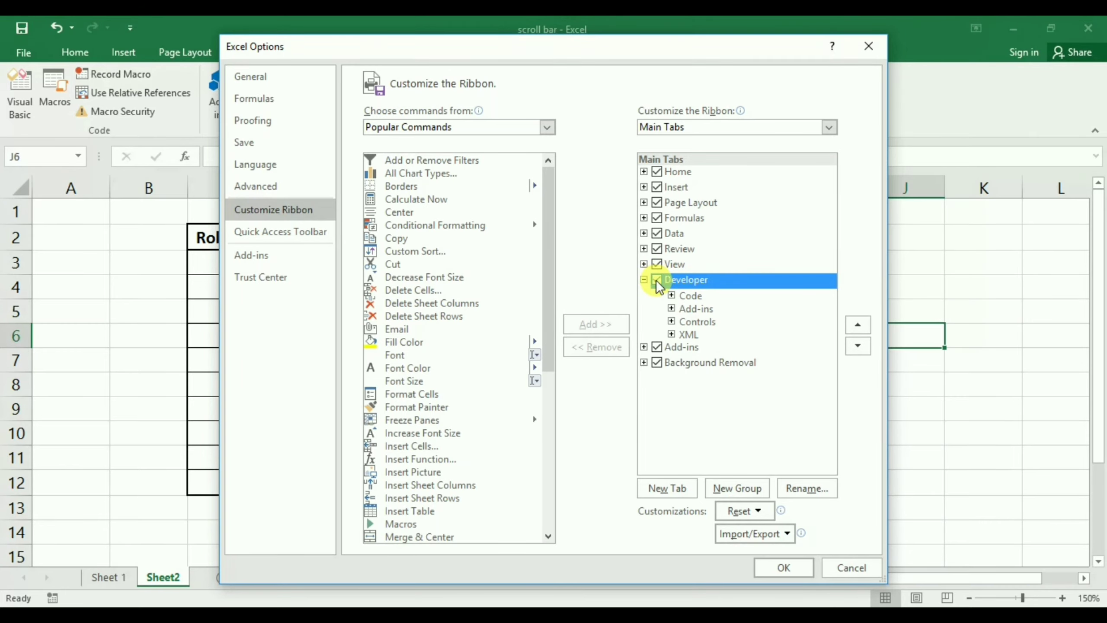
left_click(801, 563)
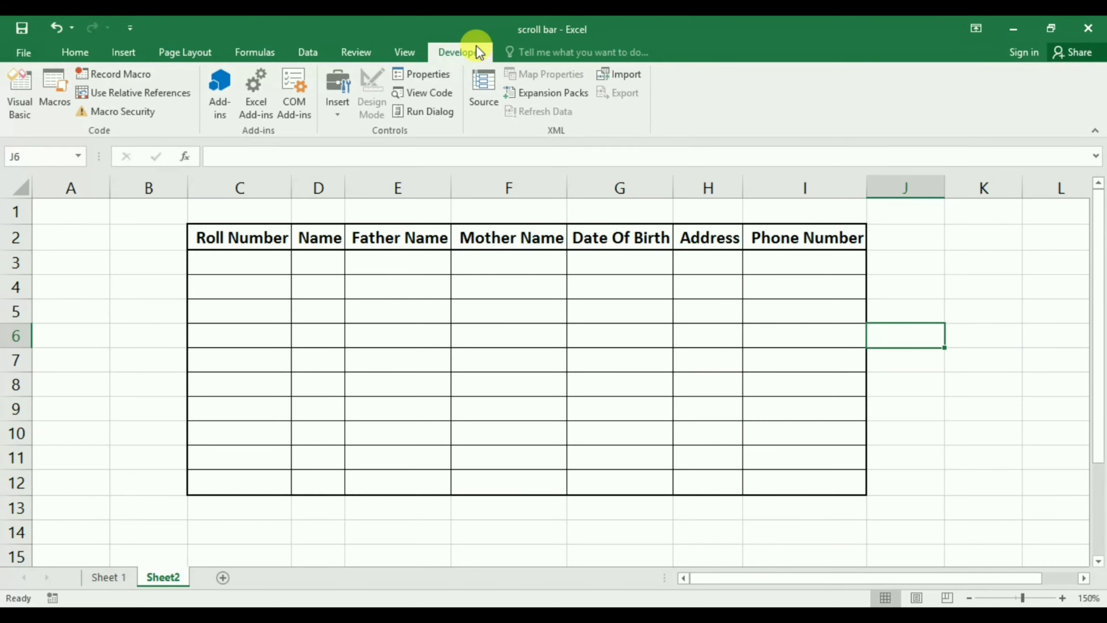
Draw a vertical Scroll Bar form control in column B beside rows 3–12, nudged slightly left
left_click(346, 114)
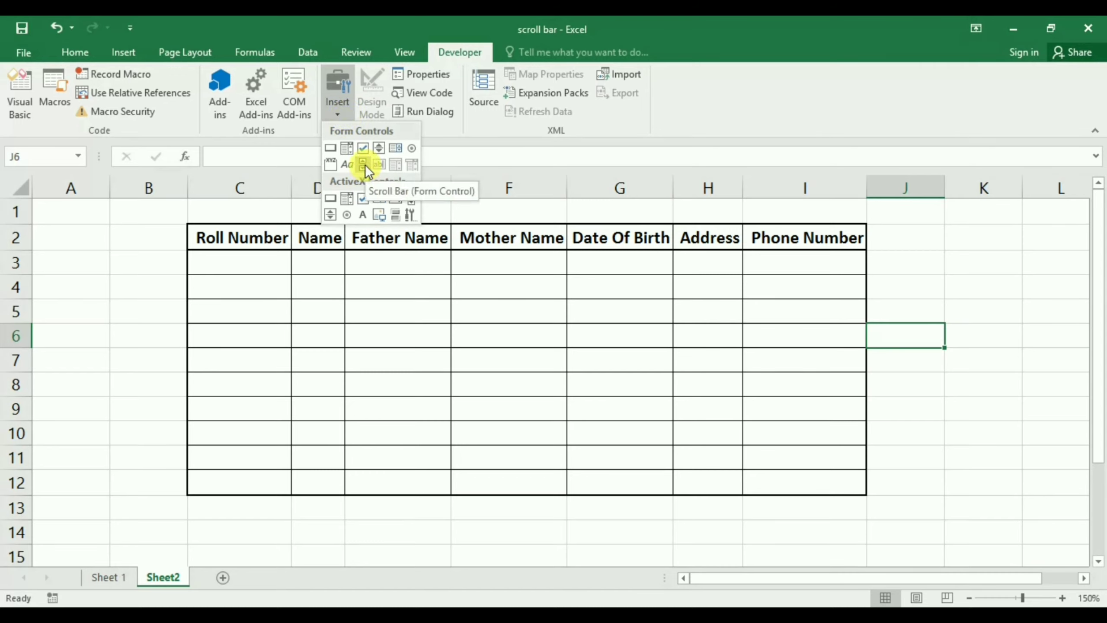
left_click(365, 165)
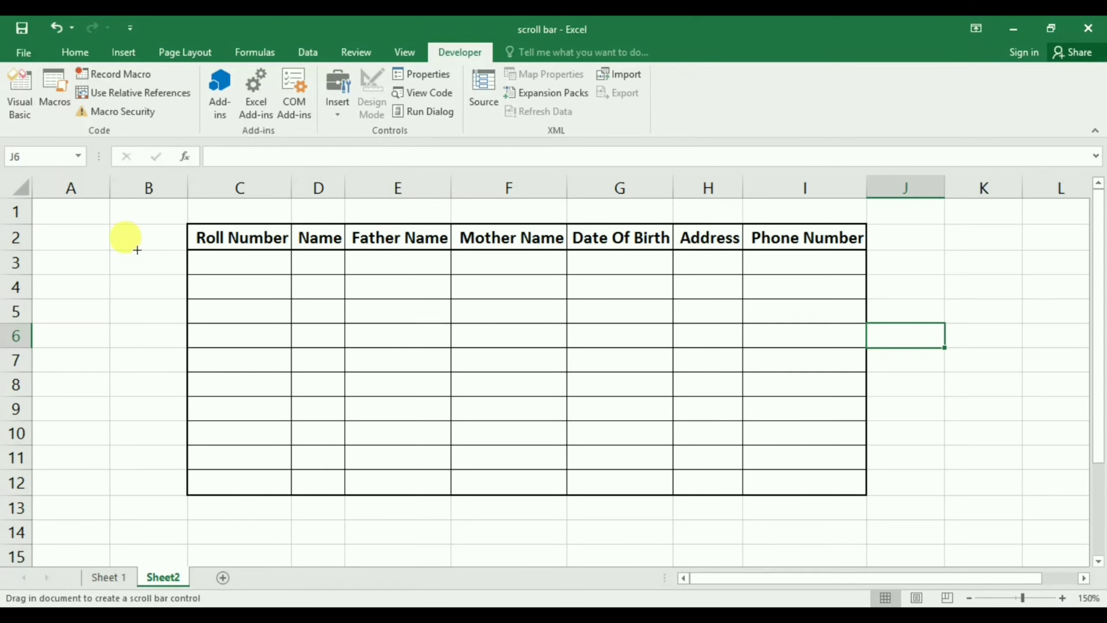
left_click_drag(137, 250, 171, 496)
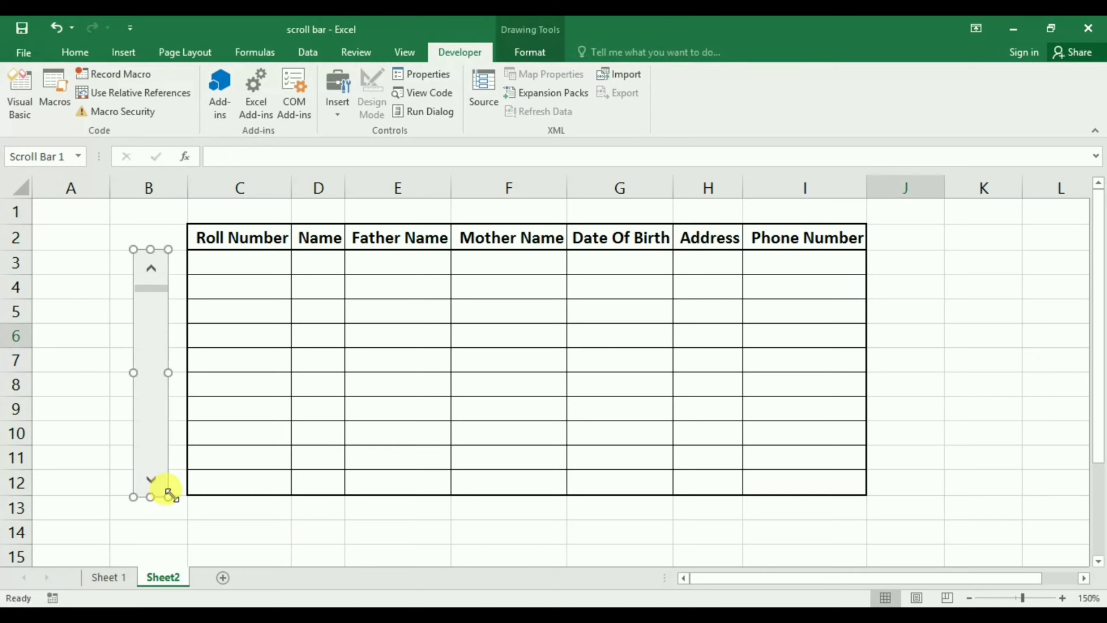
key("Left")
key("Left")
key("Left")
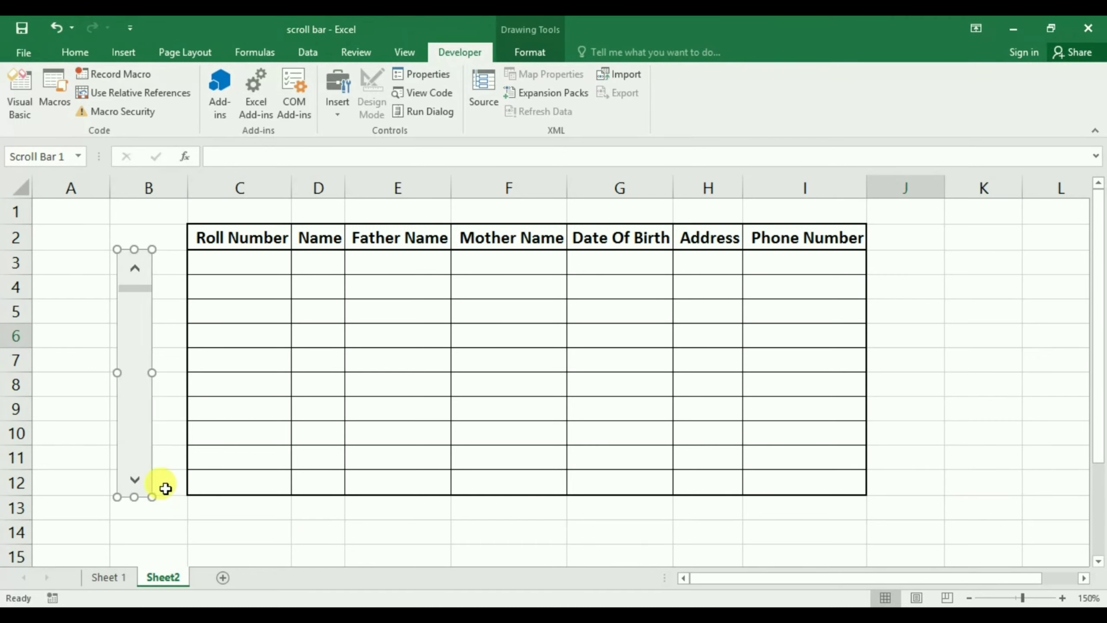
Merge B3:B12, fill it black, and narrow column B to about 6.29
left_click(179, 270)
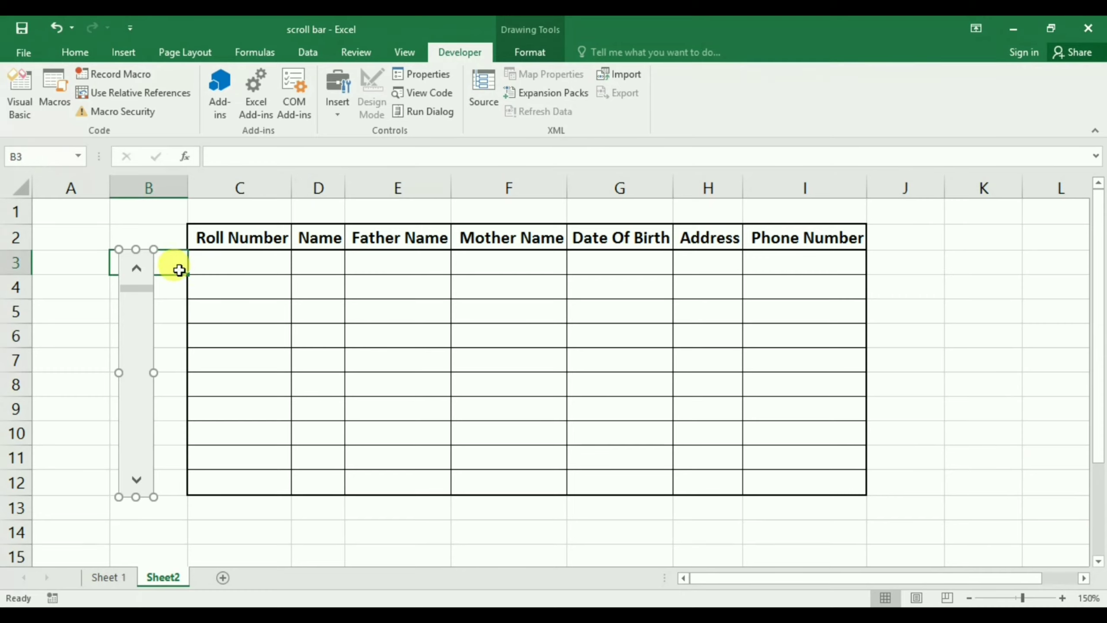
left_click_drag(179, 270, 165, 480)
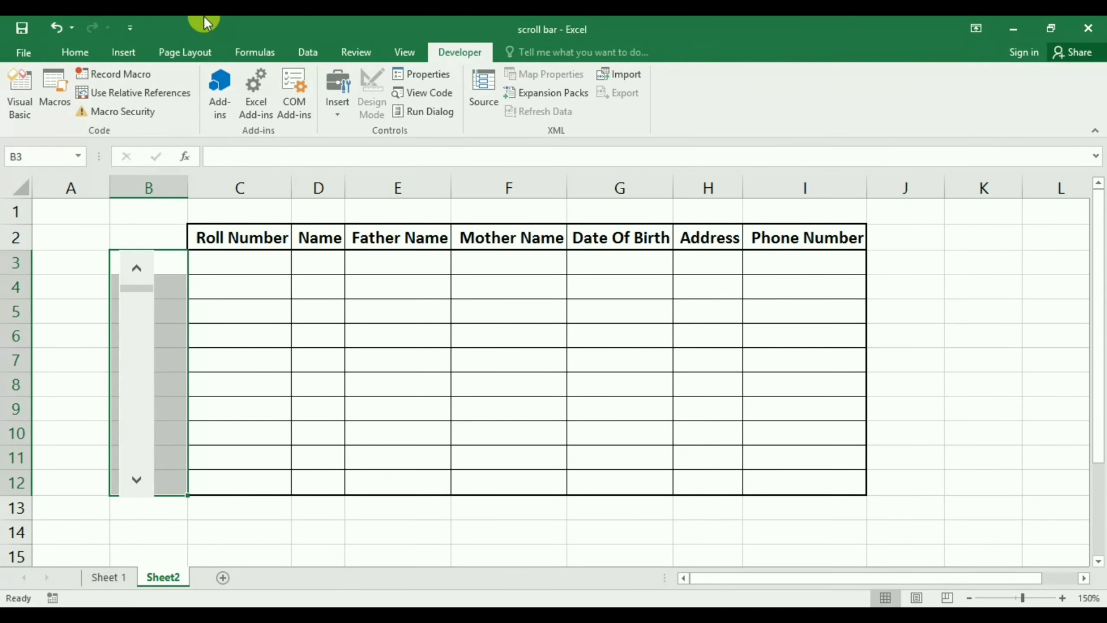
left_click(83, 57)
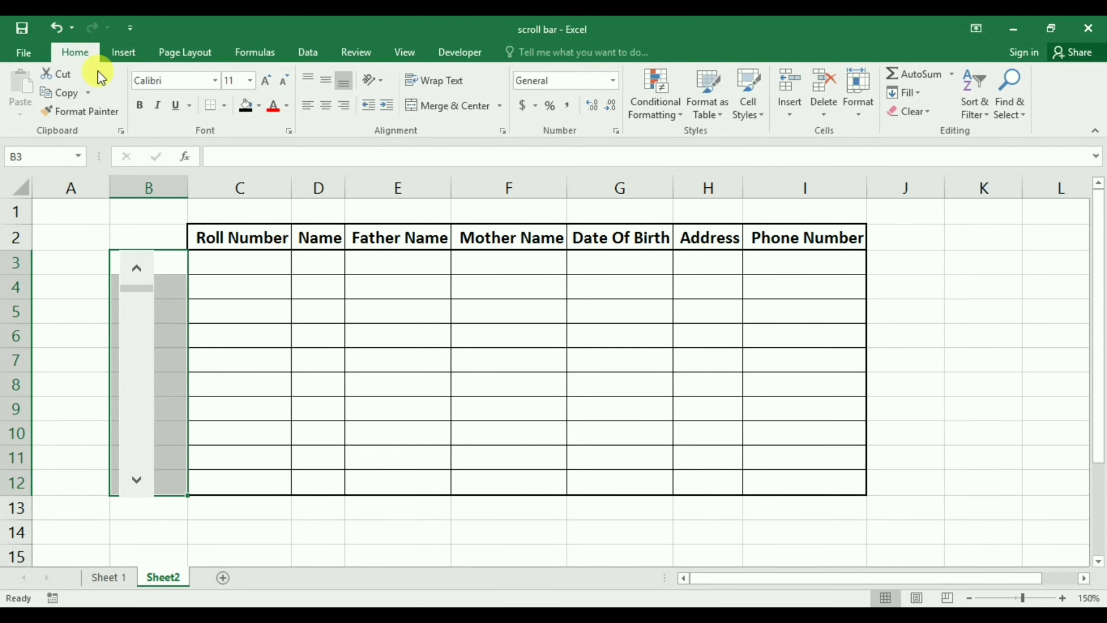
left_click(458, 109)
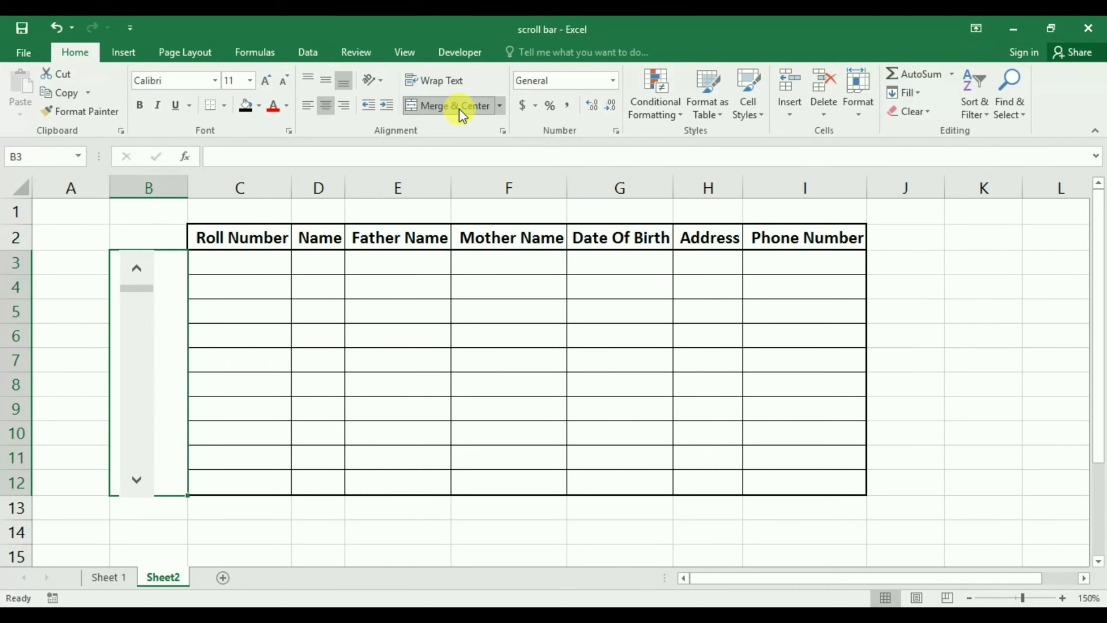
left_click(258, 105)
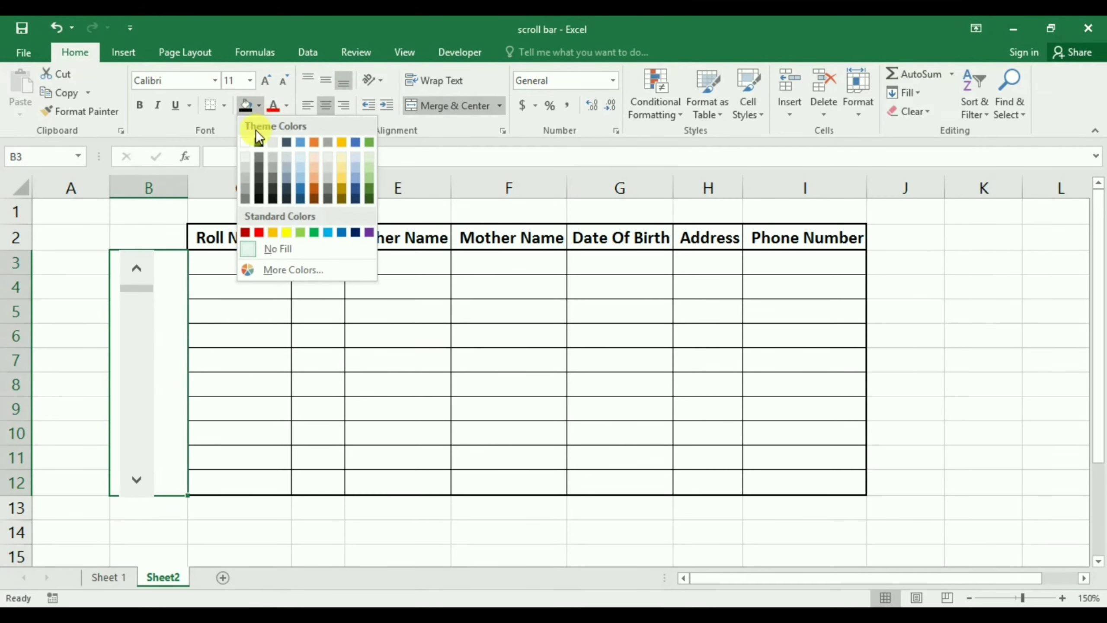
left_click(259, 142)
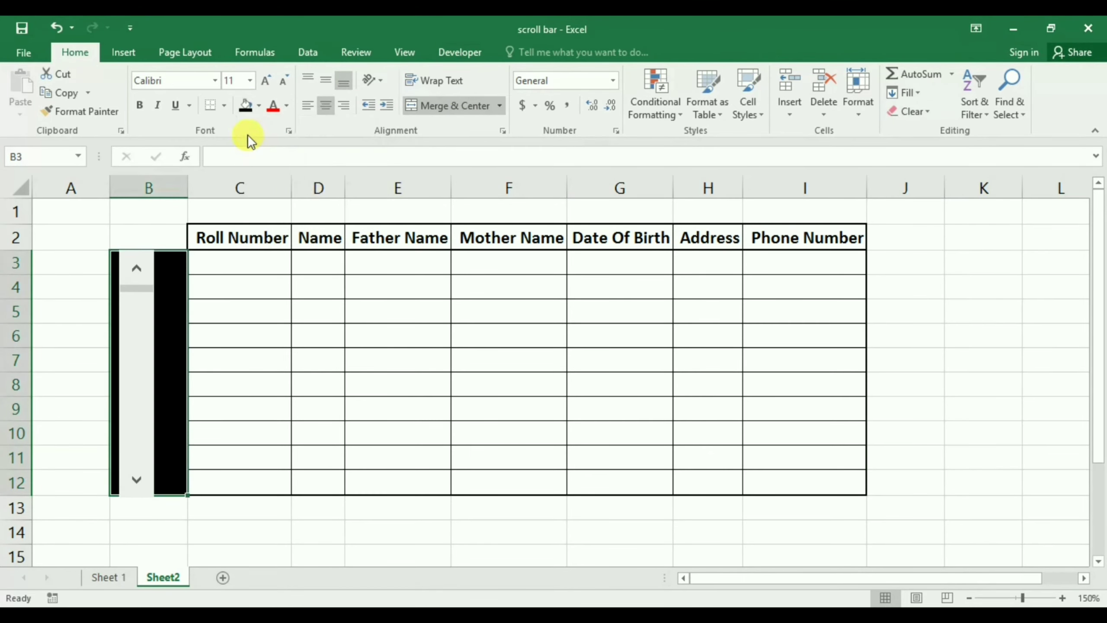
left_click_drag(188, 187, 166, 181)
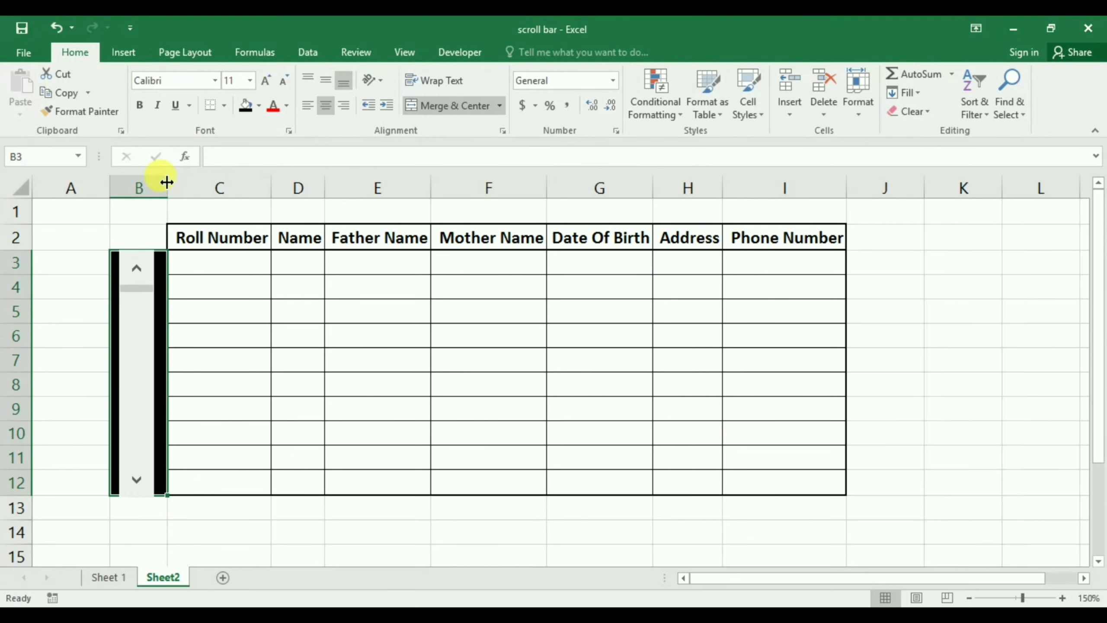
left_click(922, 308)
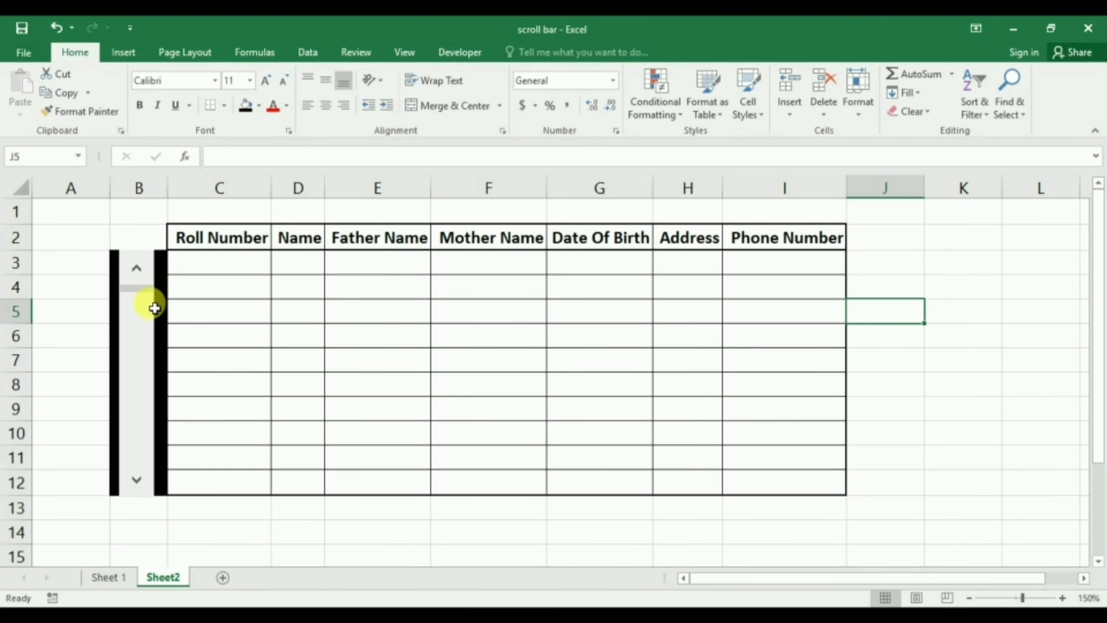
Format Scroll Bar 1 with minimum 1, maximum 31, cell link $A$2, and 3-D shading
right_click(140, 483)
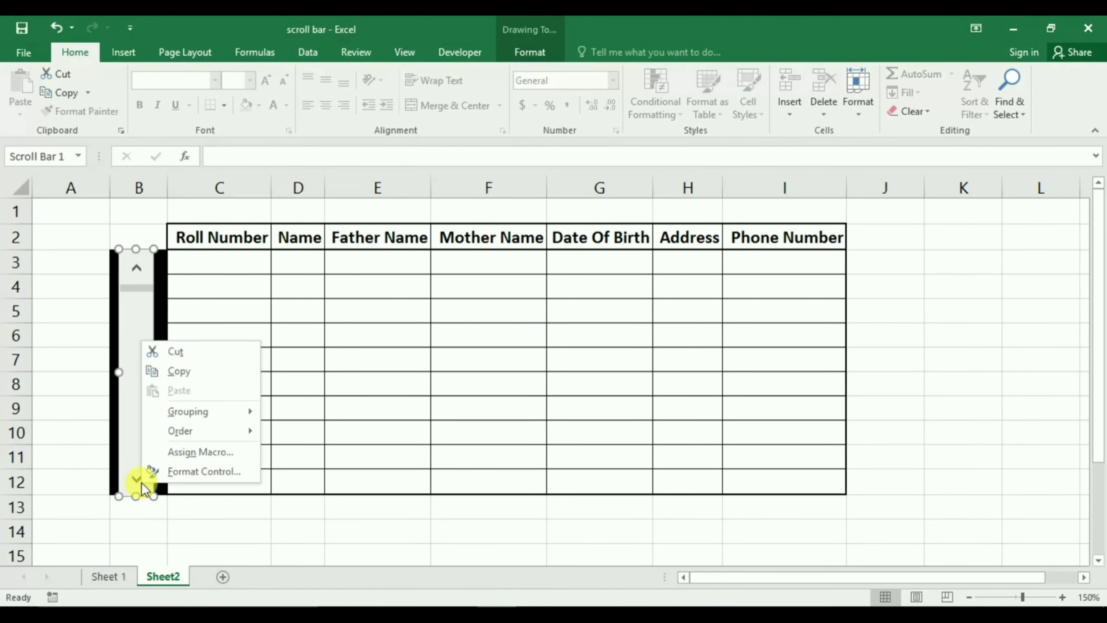
left_click(228, 473)
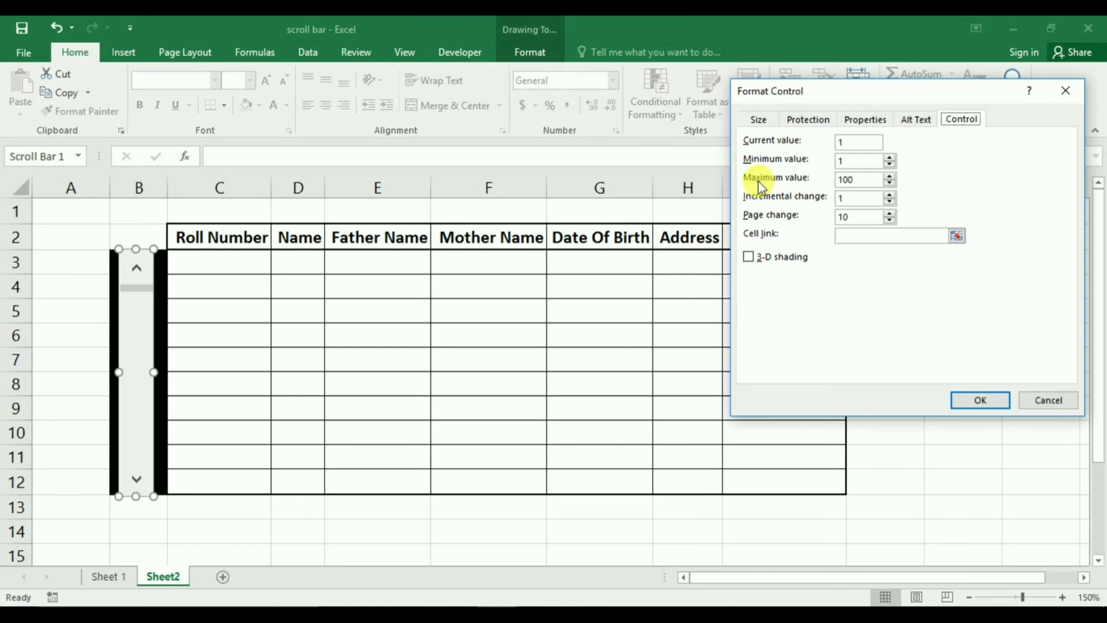
left_click(868, 179)
type("31")
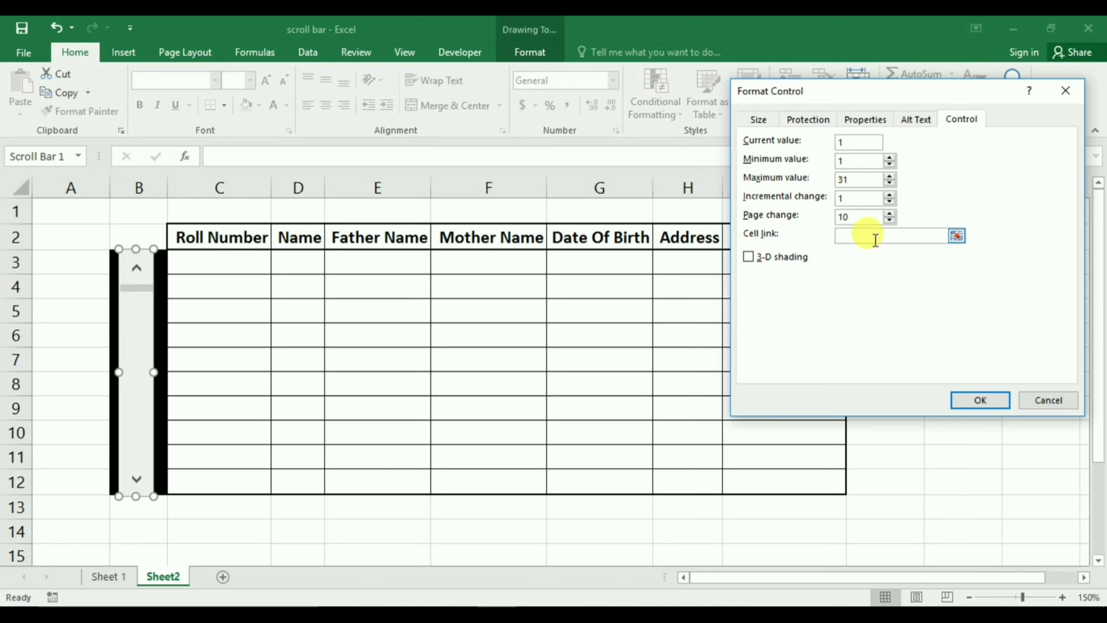
left_click(842, 235)
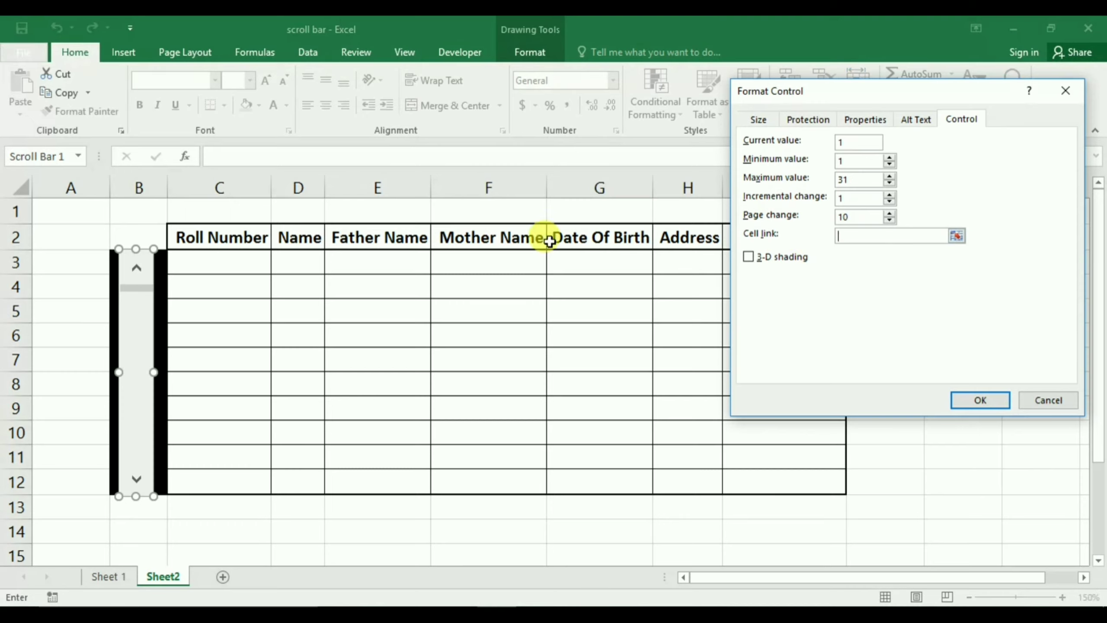
left_click(55, 244)
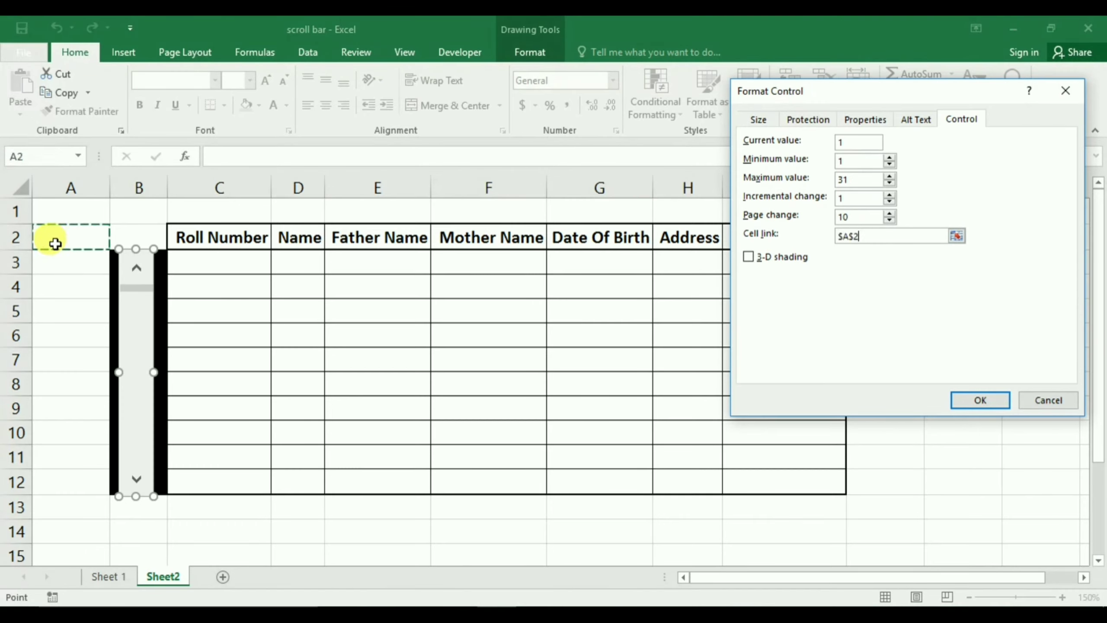
left_click(750, 258)
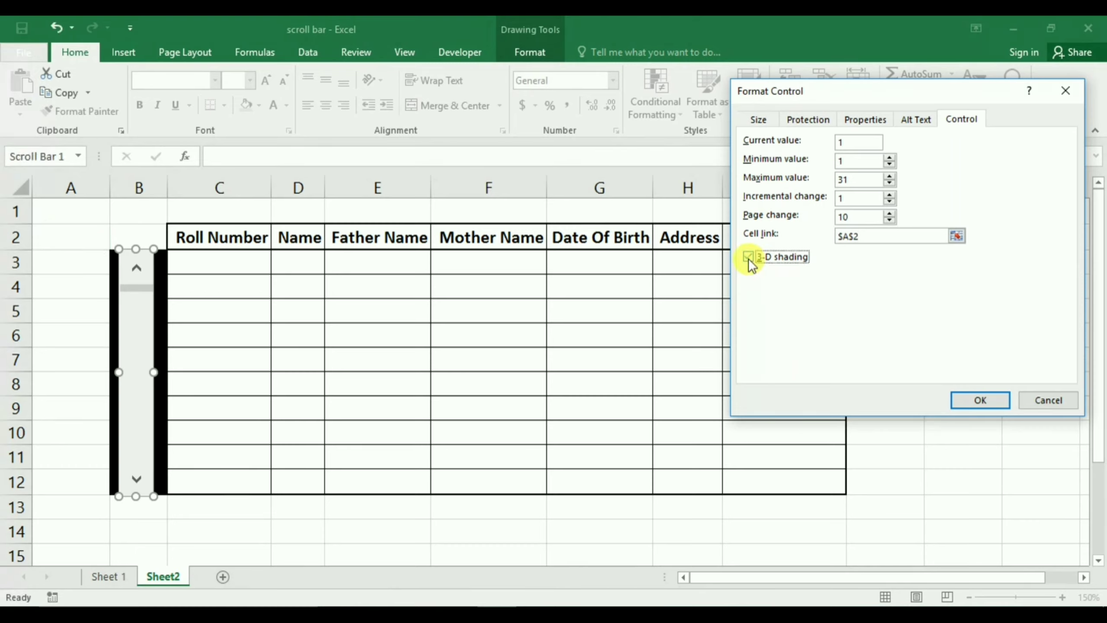
left_click(972, 401)
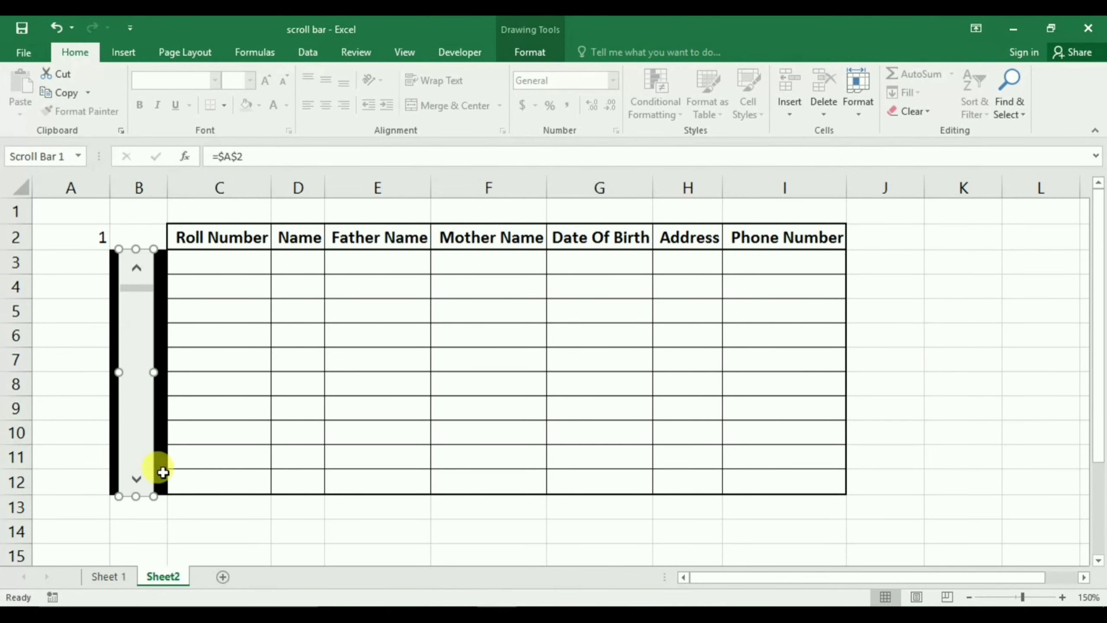
left_click(214, 520)
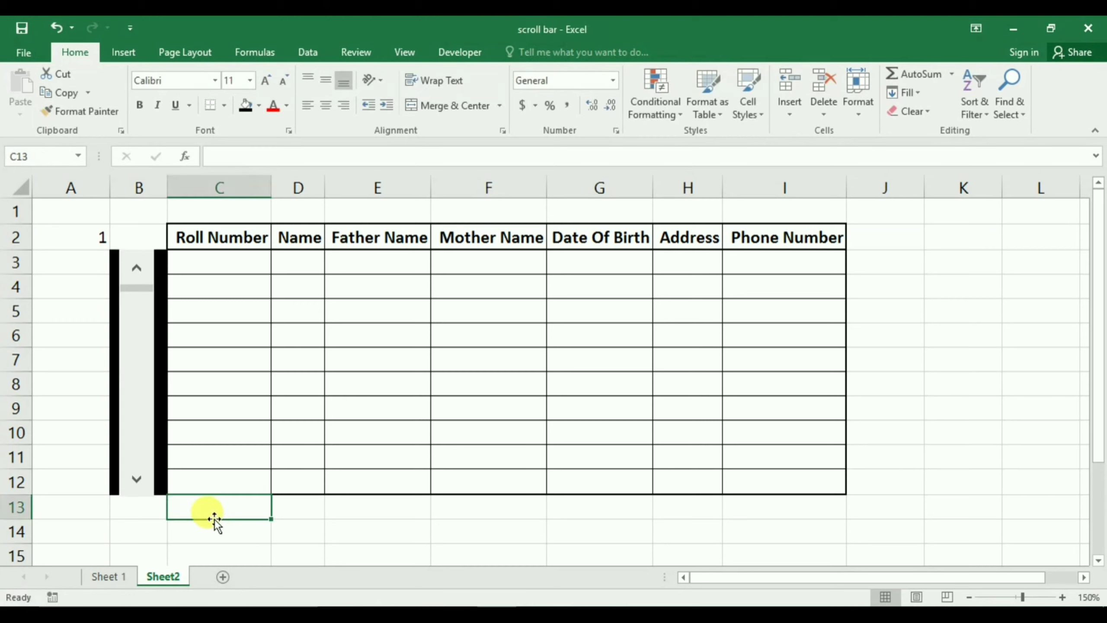
left_click(135, 481)
left_click(136, 480)
left_click(136, 482)
left_click(136, 482)
left_click(136, 482)
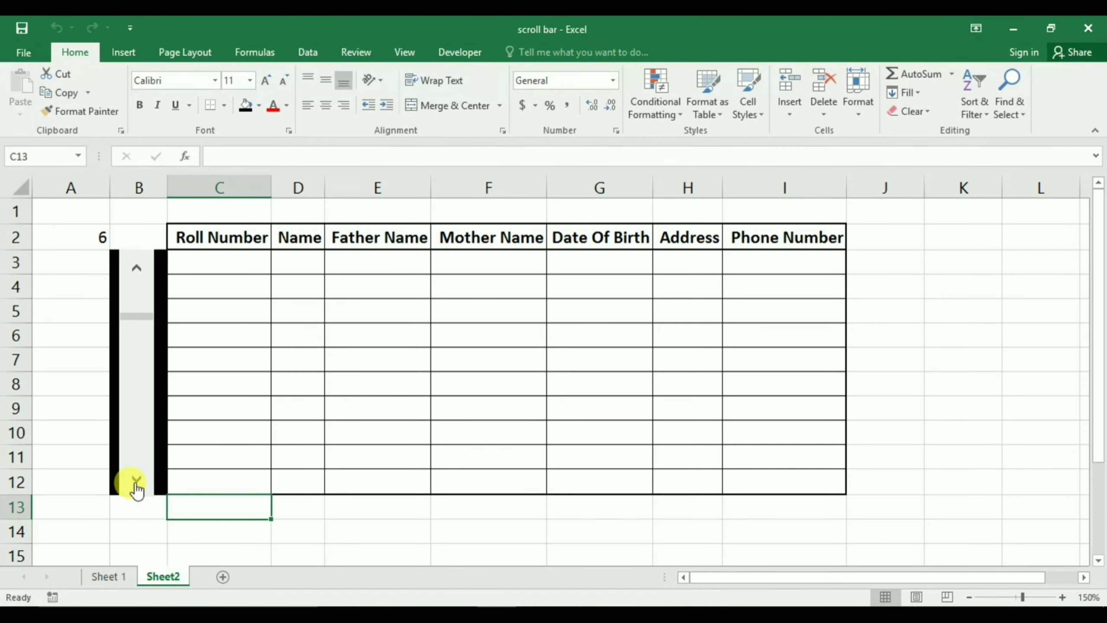
left_click(136, 482)
left_click(135, 482)
left_click(136, 480)
left_click(136, 481)
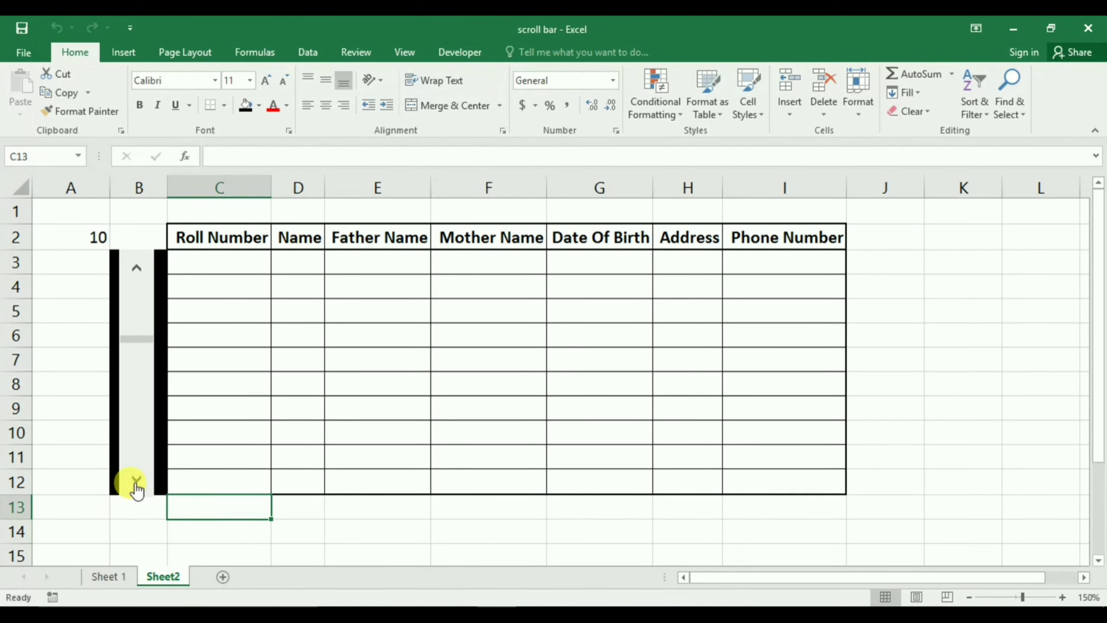
left_click(135, 481)
left_click(136, 481)
left_click_drag(142, 355, 142, 485)
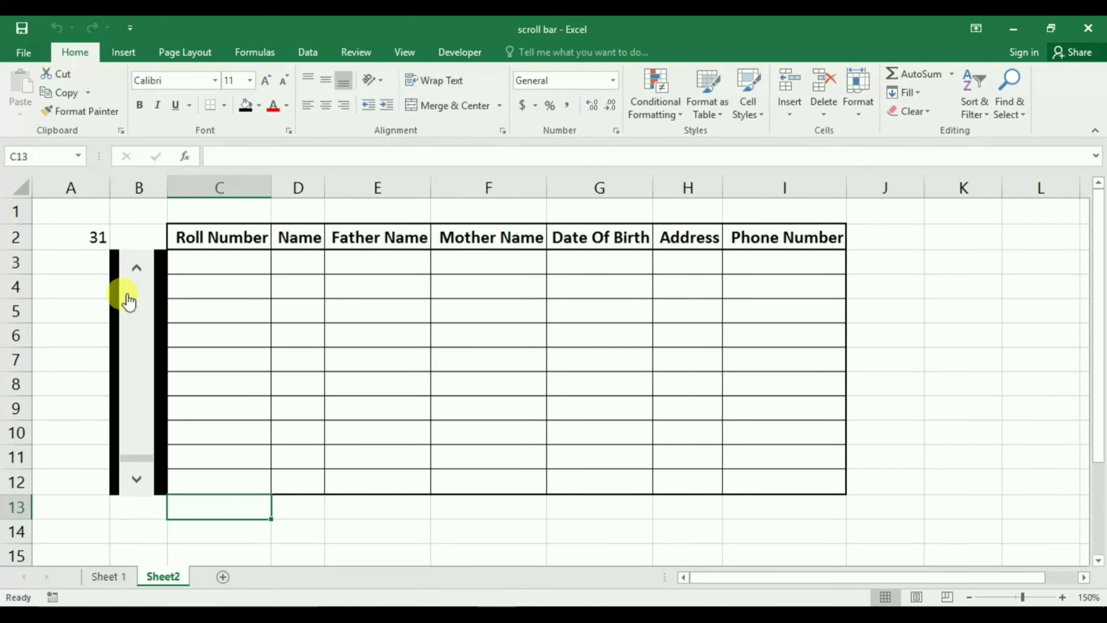
left_click_drag(137, 462, 136, 273)
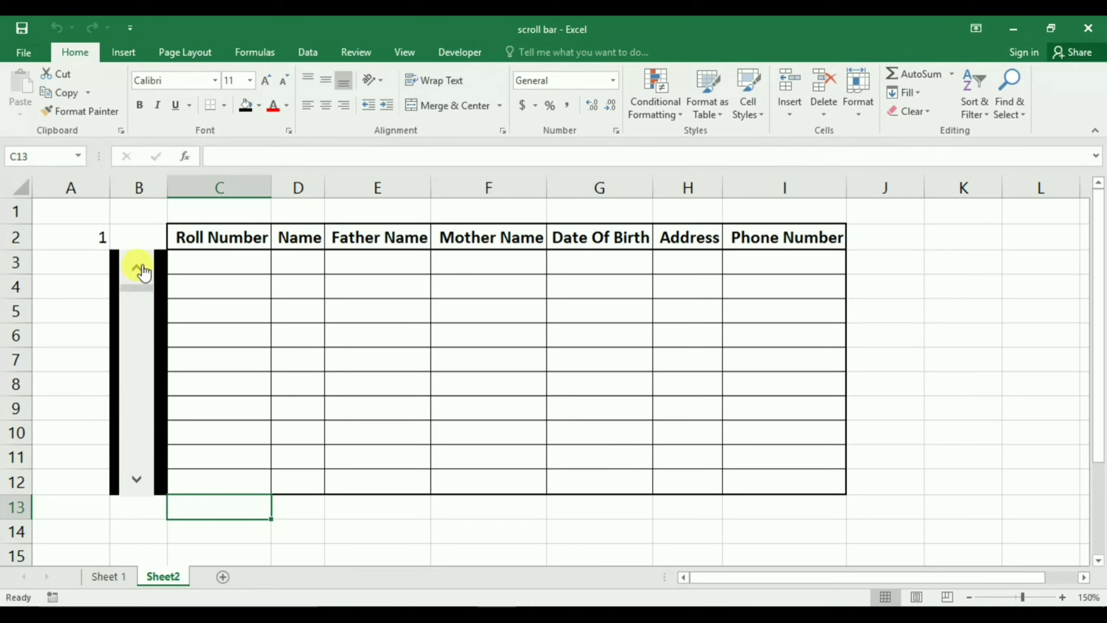
left_click(261, 265)
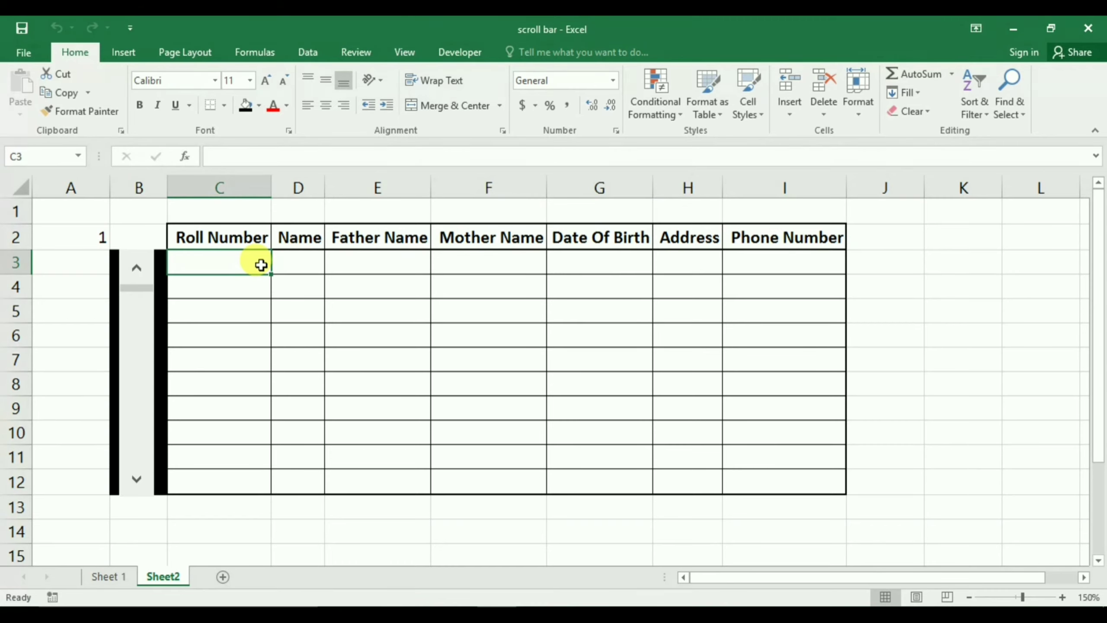
Enter =OFFSET('Sheet 1'!D2,Sheet2!A2,0) in C3 to show the Roll Number
type("=o")
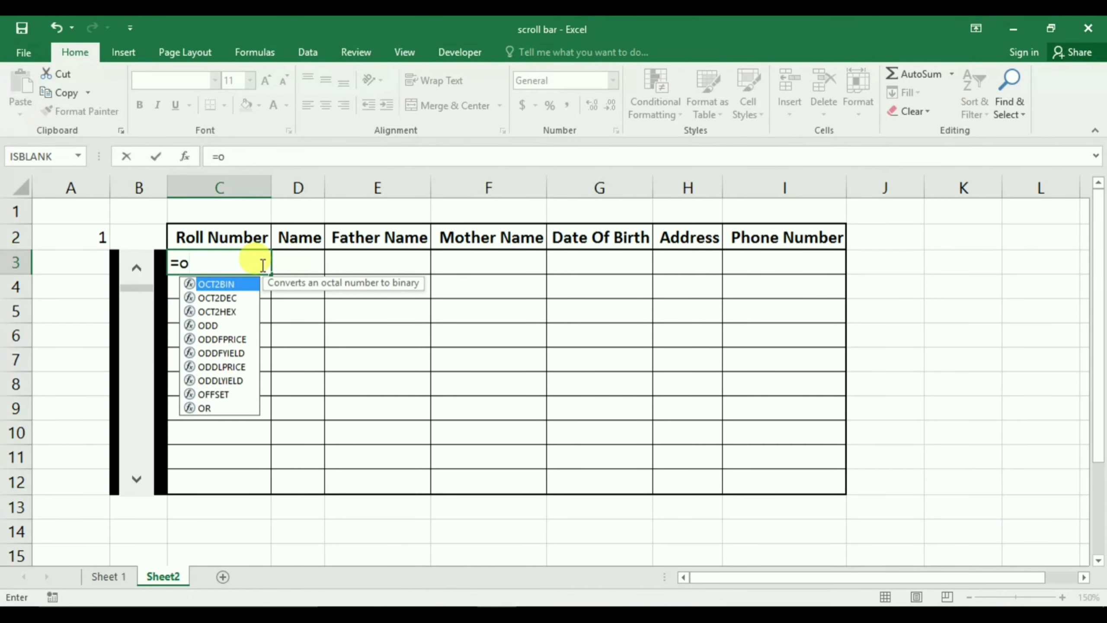
type("ff")
key("Tab")
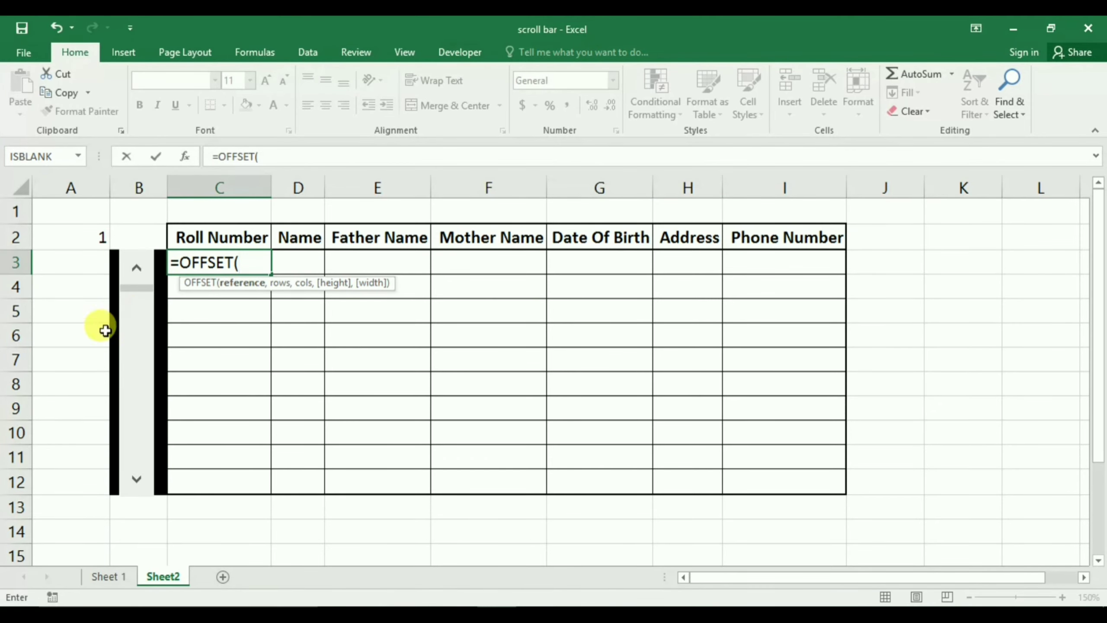
left_click(106, 577)
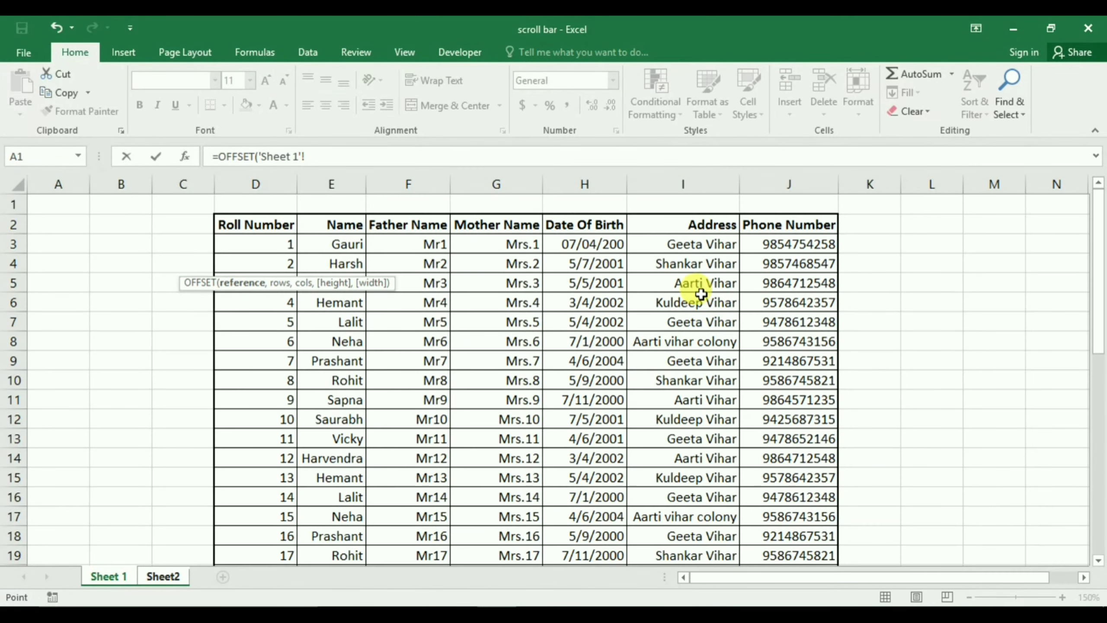
left_click(248, 224)
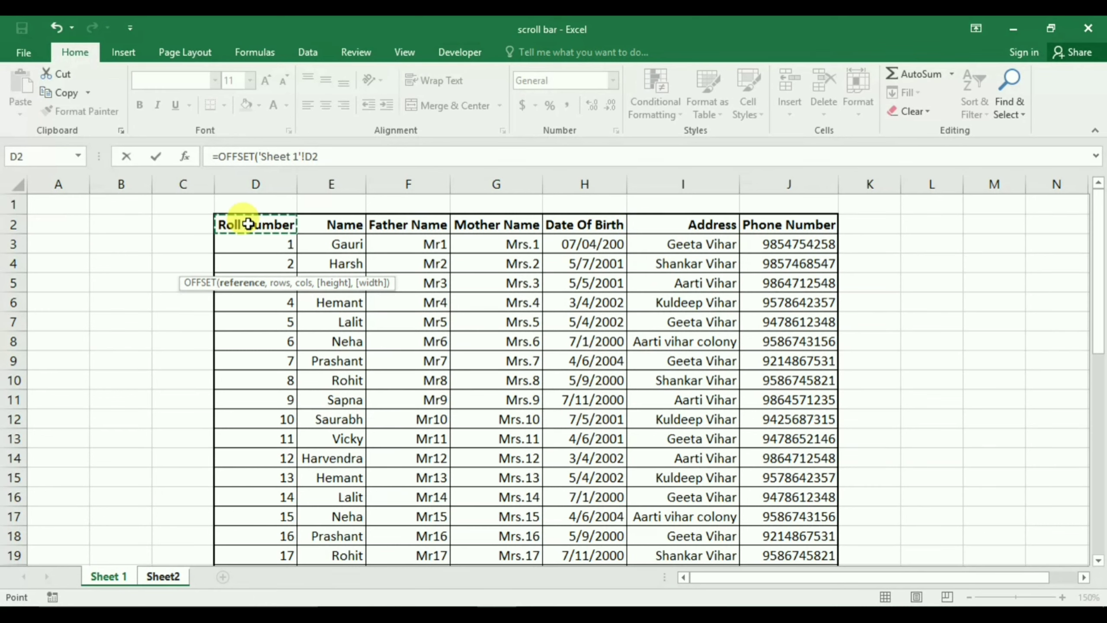
type(",")
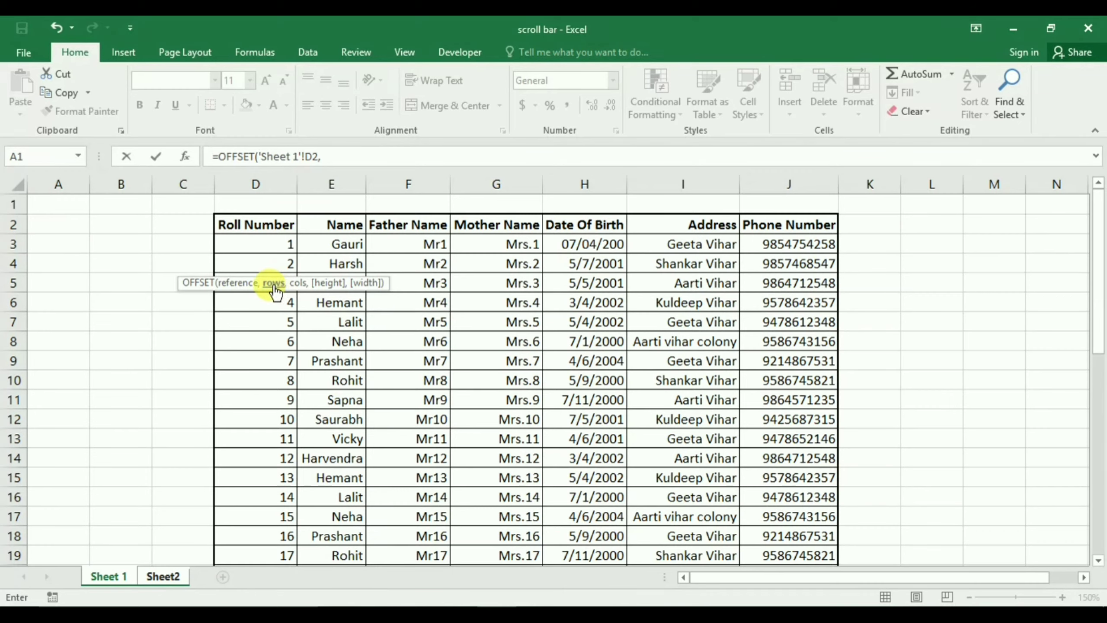
left_click(168, 576)
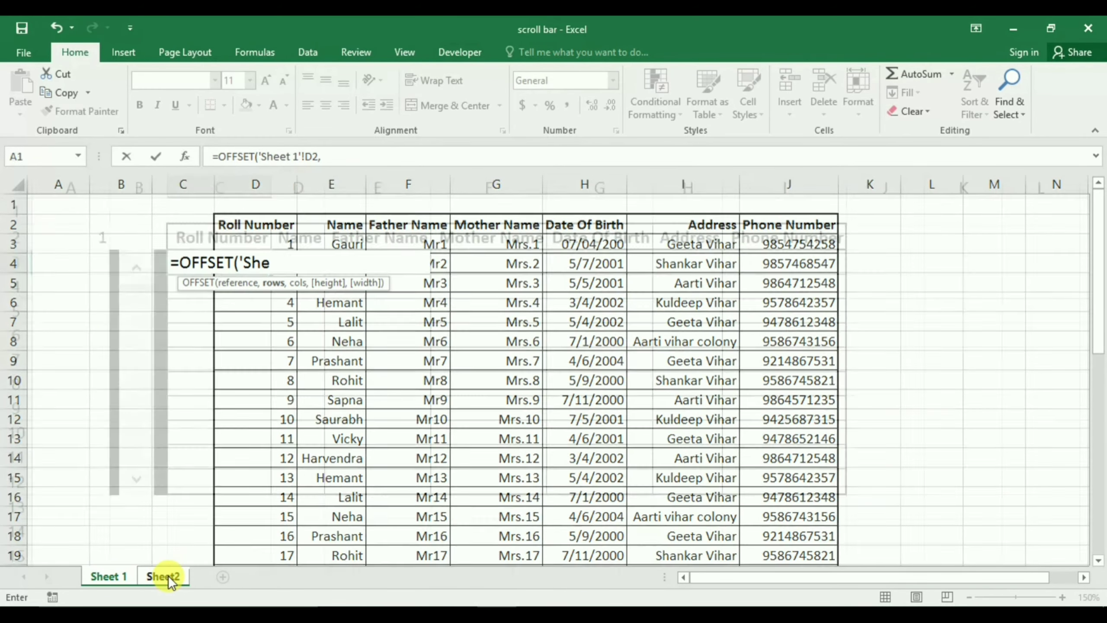
left_click(91, 231)
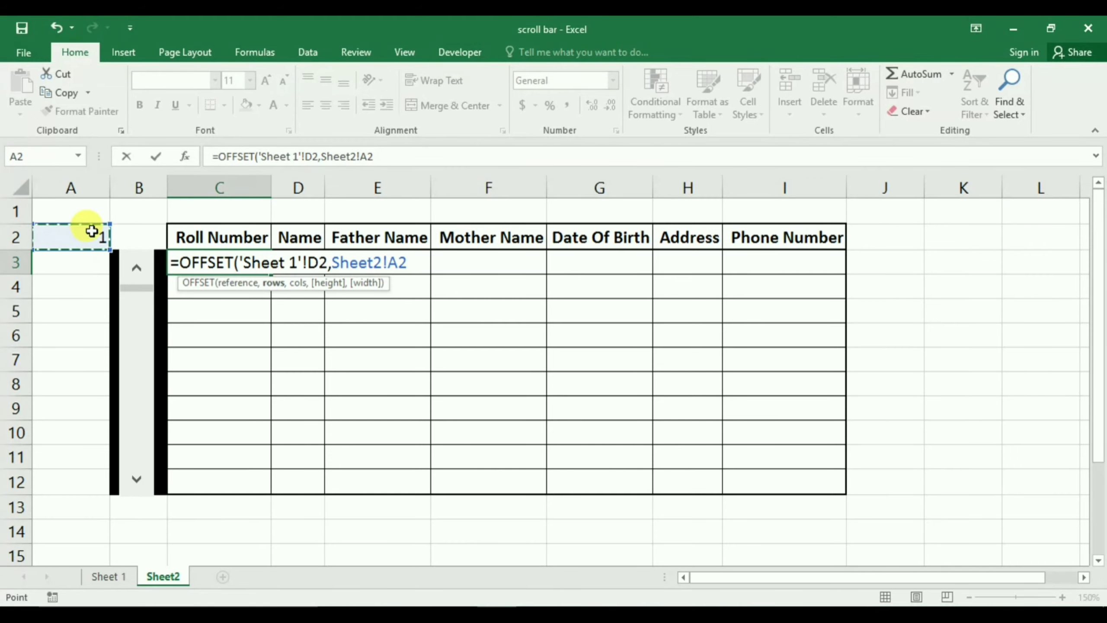
type(",")
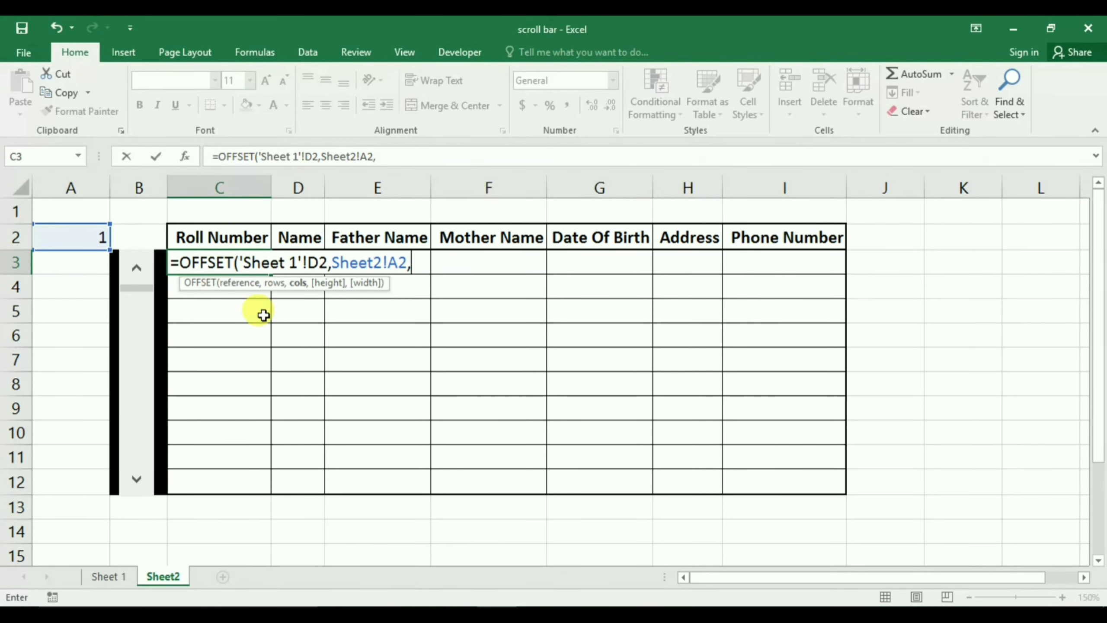
left_click(121, 576)
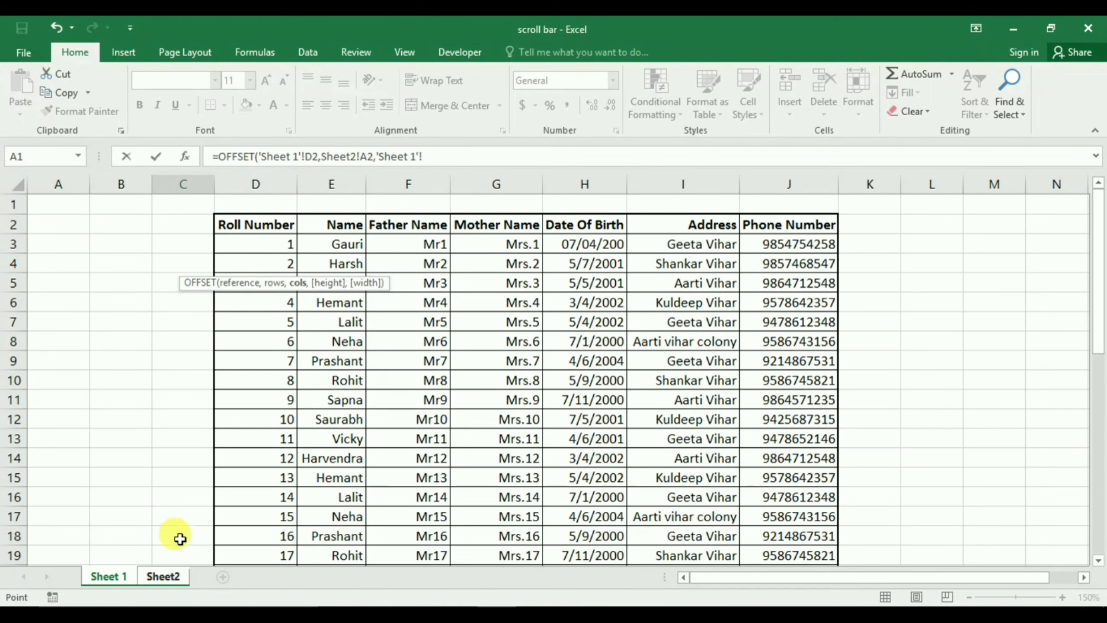
left_click(173, 574)
type("0)")
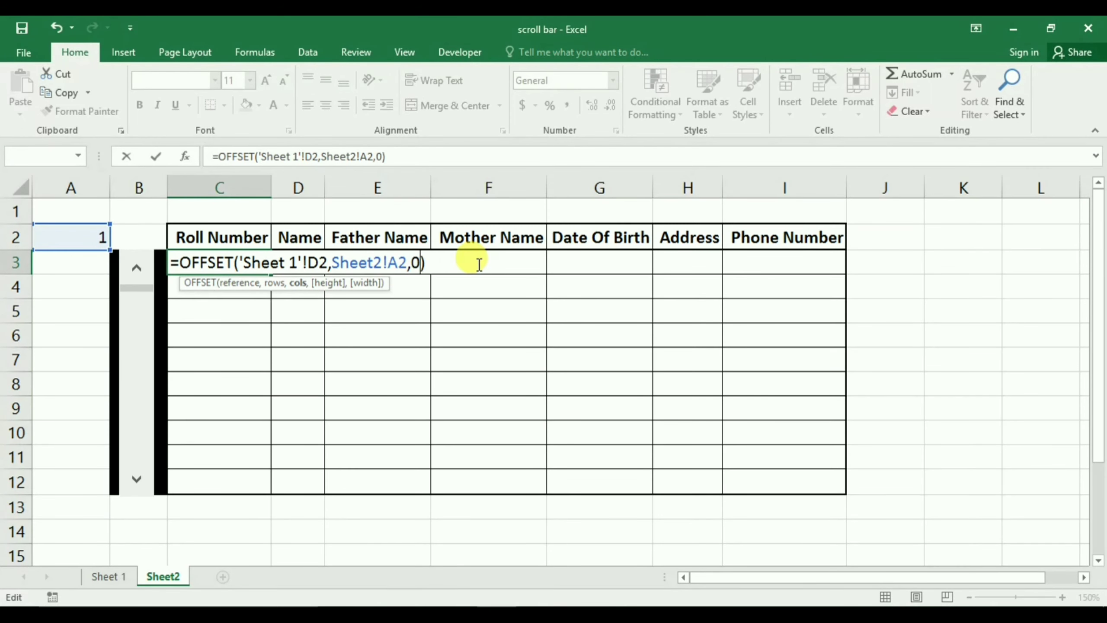
key("Return")
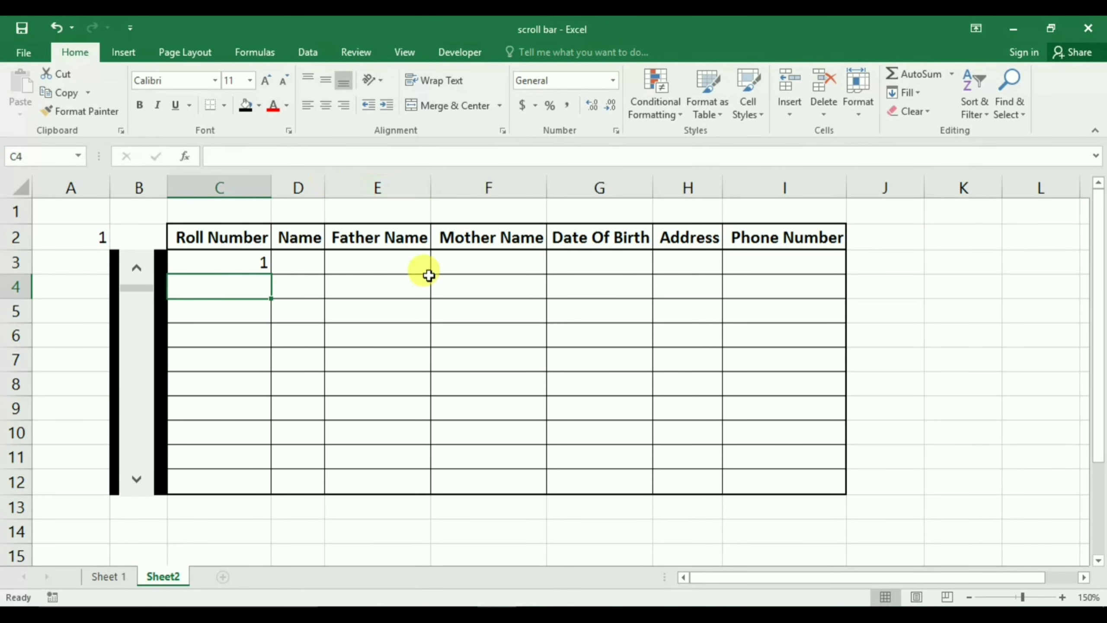
Change C3's formula to =OFFSET('Sheet 1'!D2,Sheet2!$A$2,0) using F4
left_click(237, 257)
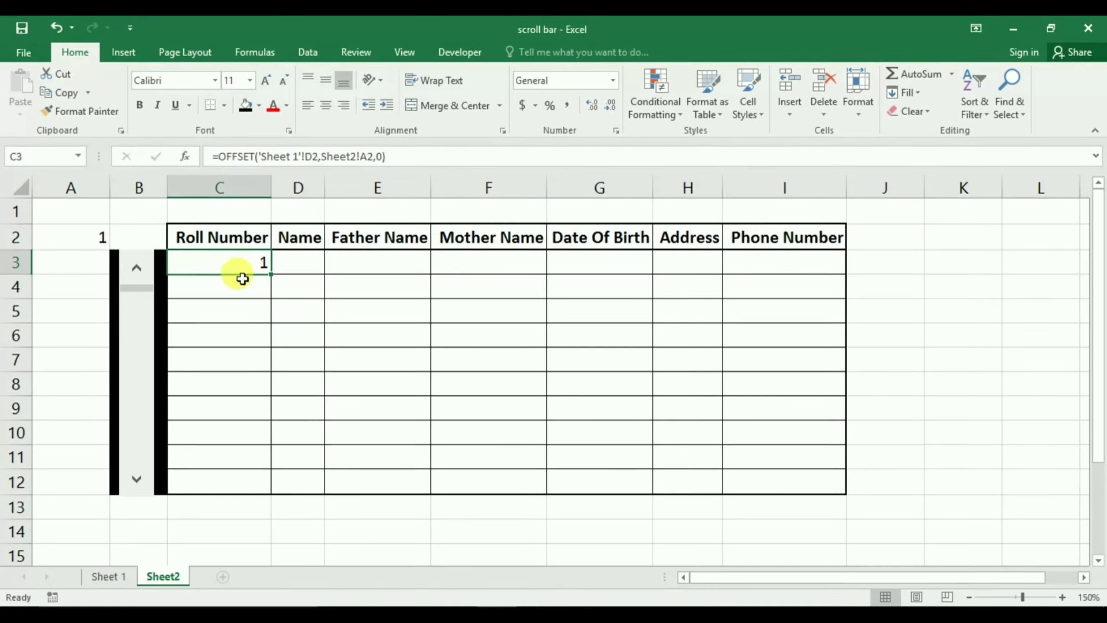
left_click(415, 155)
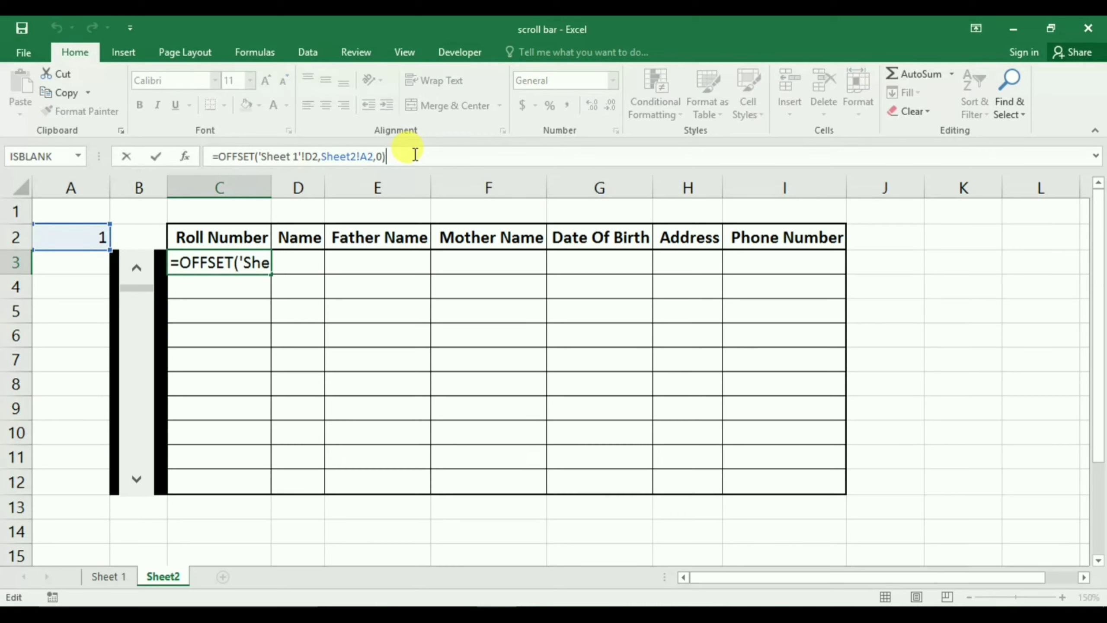
left_click(342, 155)
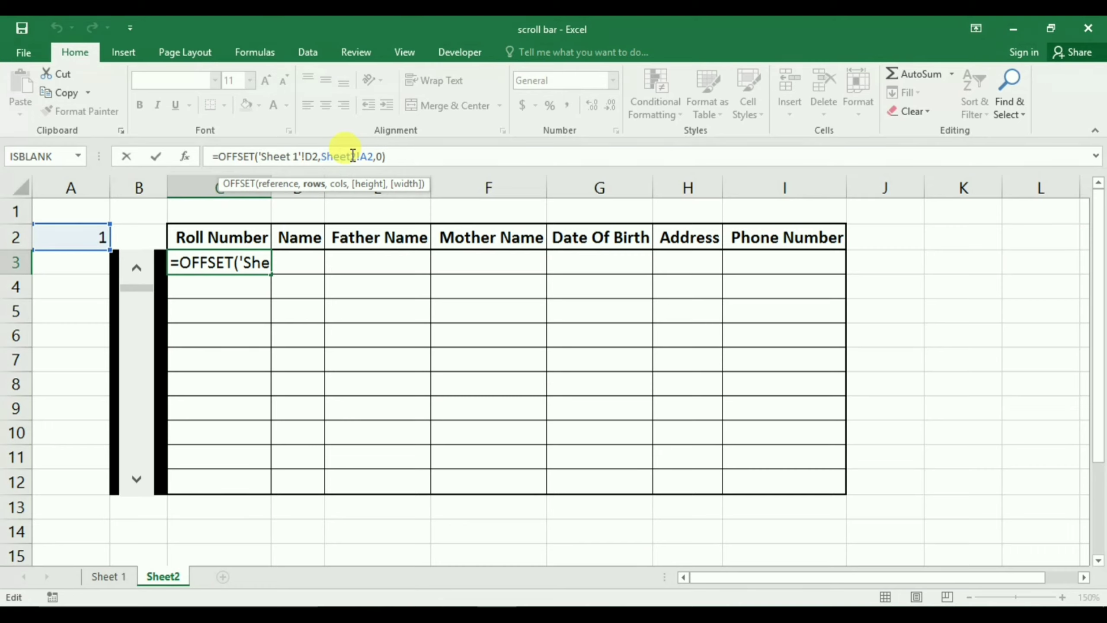
key("F4")
left_click(404, 155)
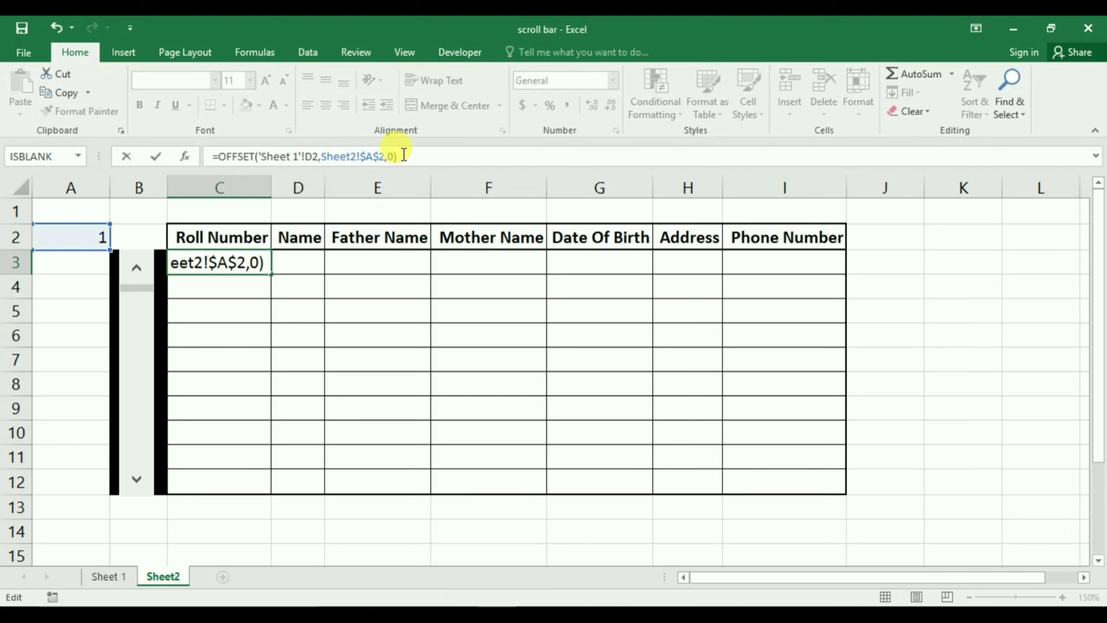
key("ctrl+Return")
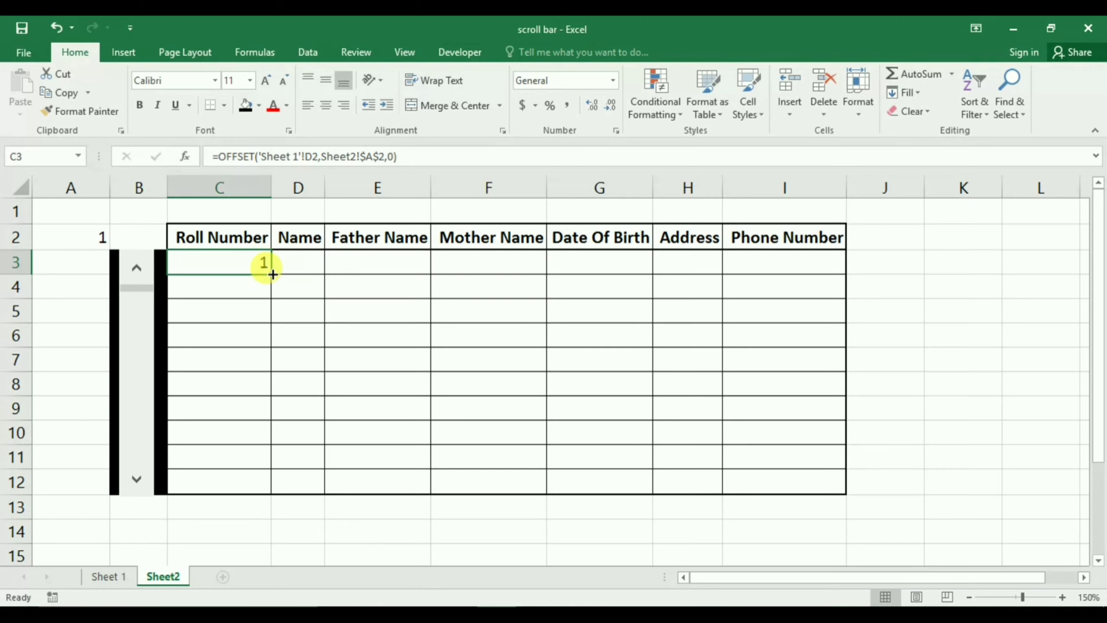
Fill the C3 formula across to I3 and down to row 12, autofitting the Address column
left_click_drag(273, 274, 812, 273)
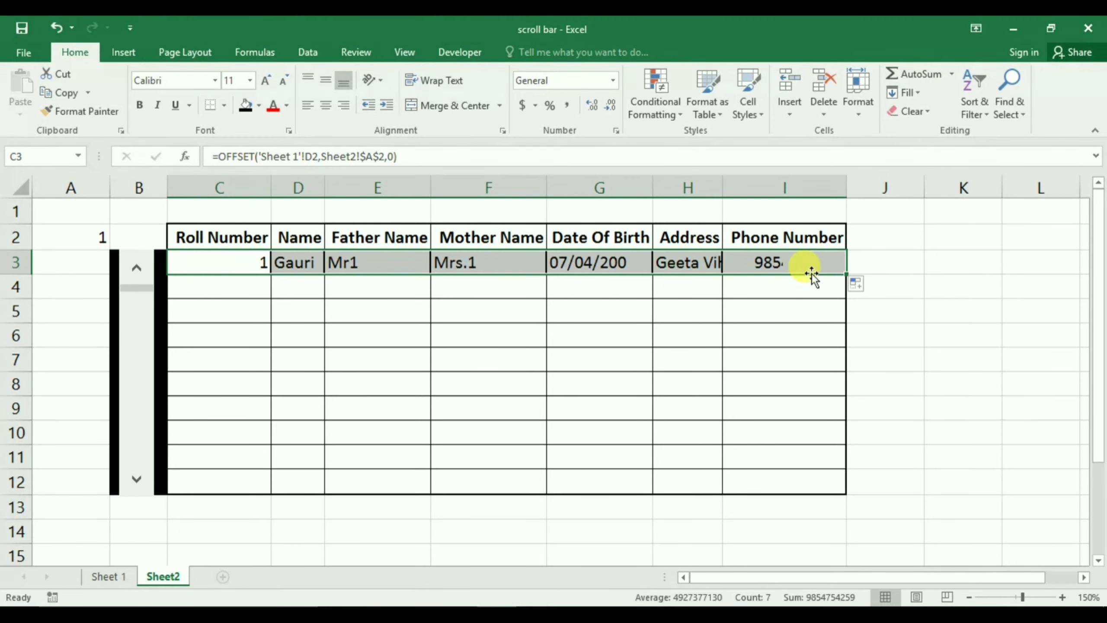
double_click(722, 184)
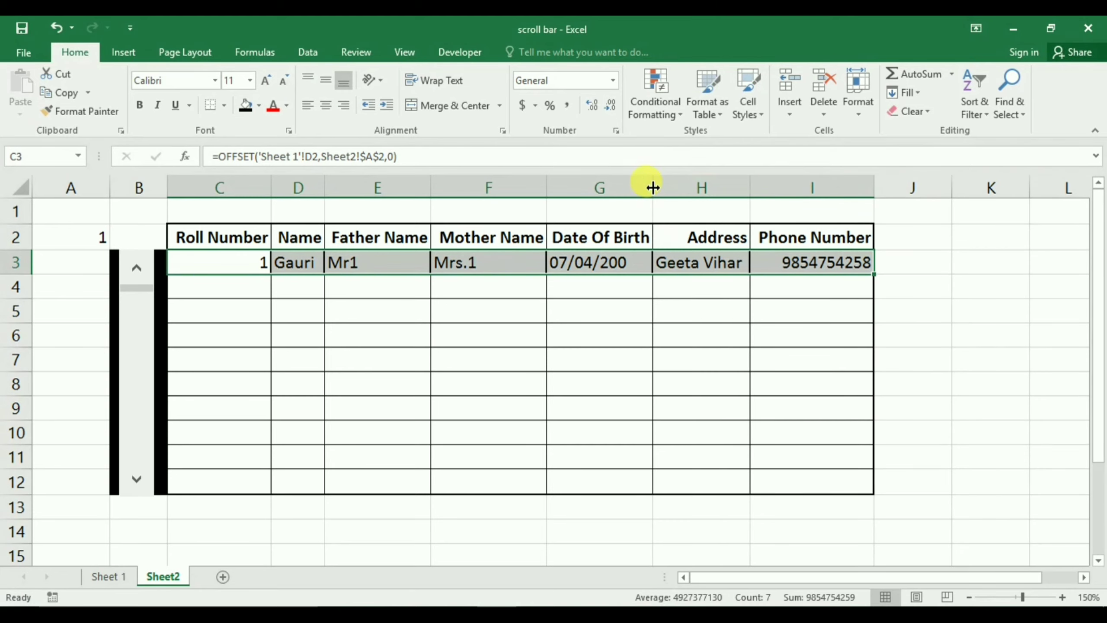
left_click(465, 318)
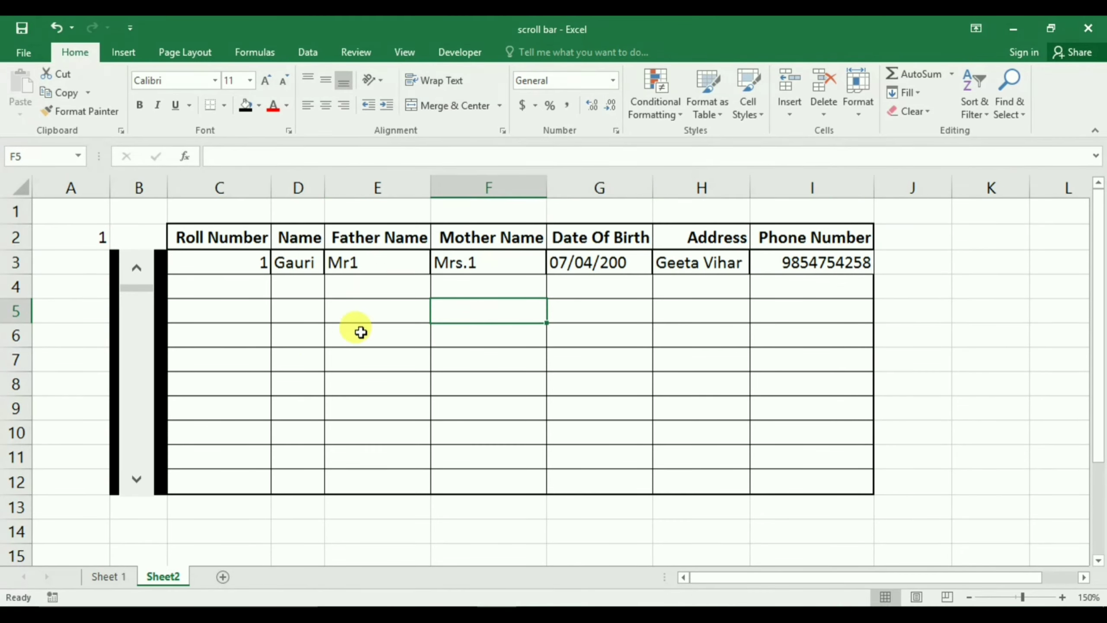
mouse_move(242, 256)
left_mouse_down()
mouse_move(392, 275)
mouse_move(805, 261)
left_mouse_up()
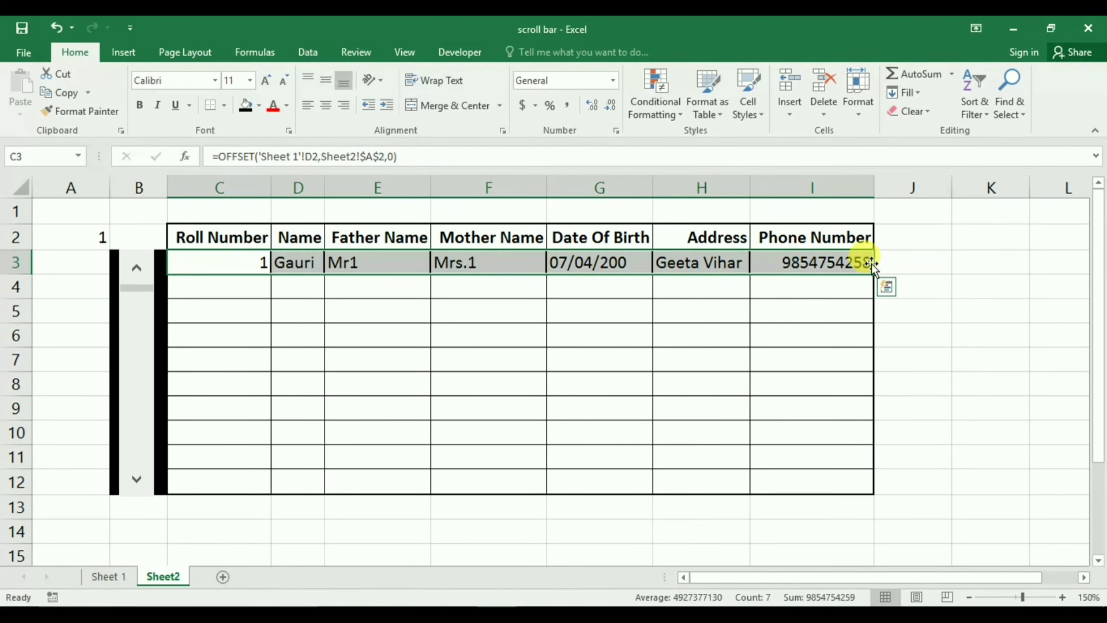
left_click_drag(874, 274, 874, 494)
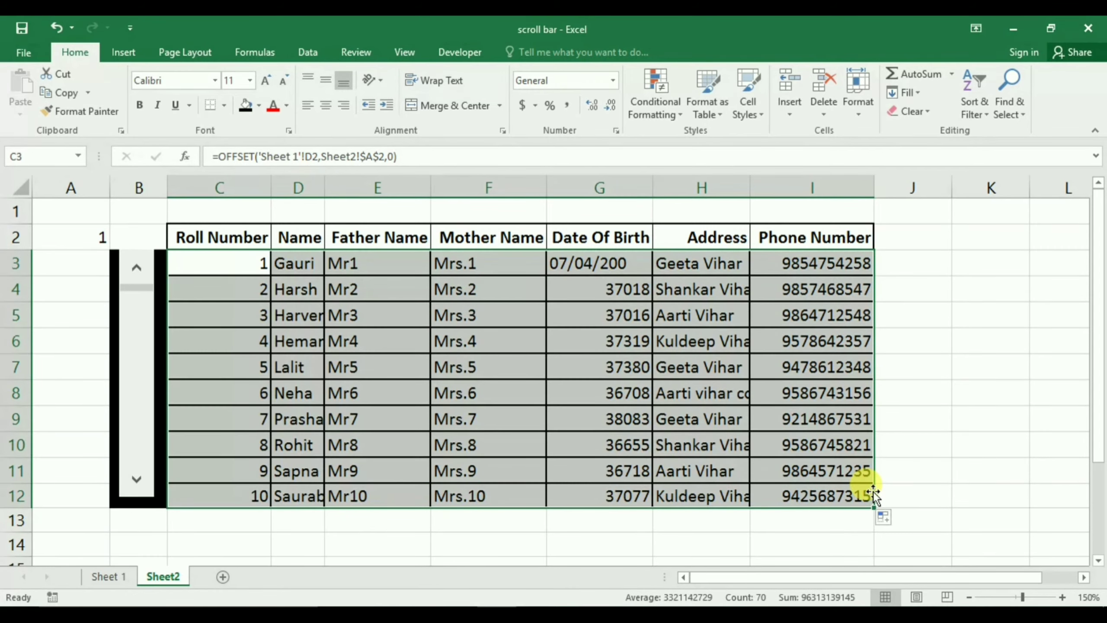
left_click(996, 438)
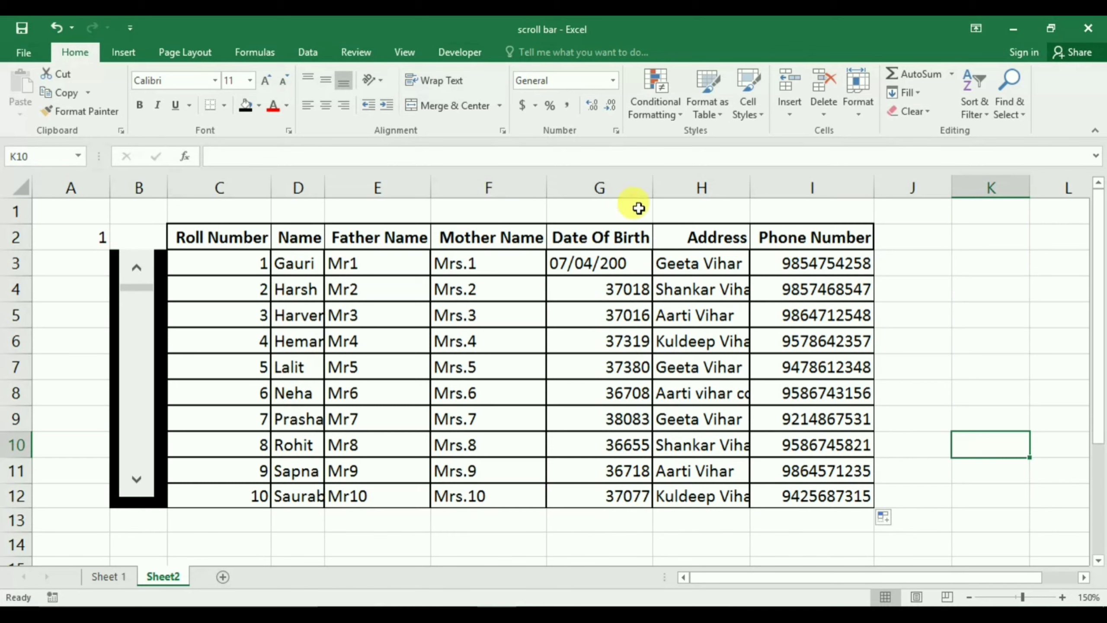
Format Date Of Birth column G as Short Date so births read like 5/7/2001
left_click(624, 179)
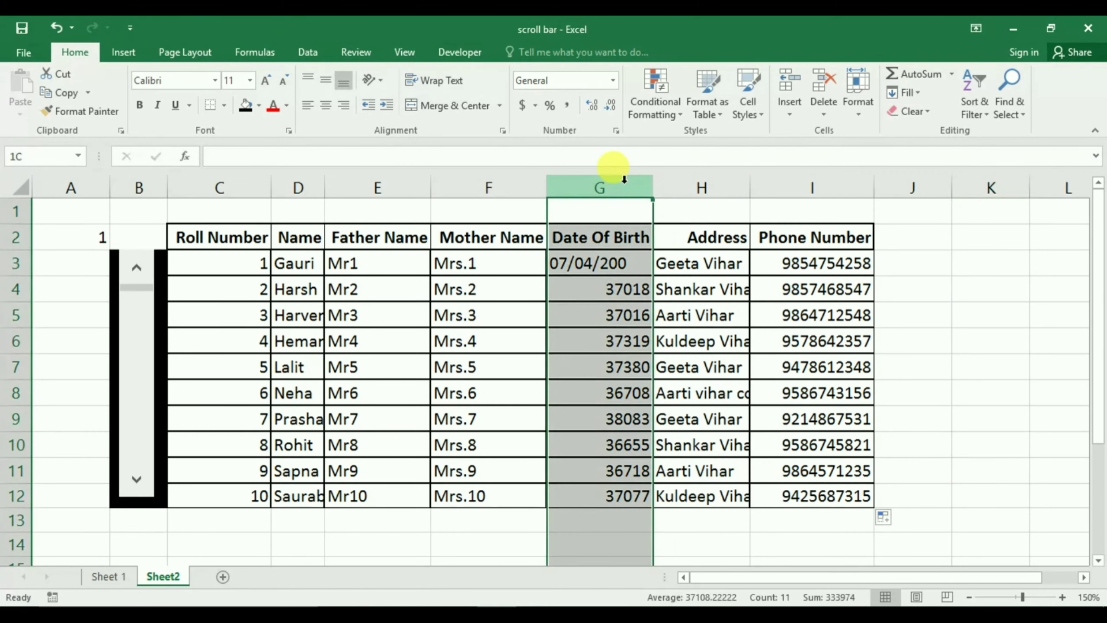
left_click(614, 82)
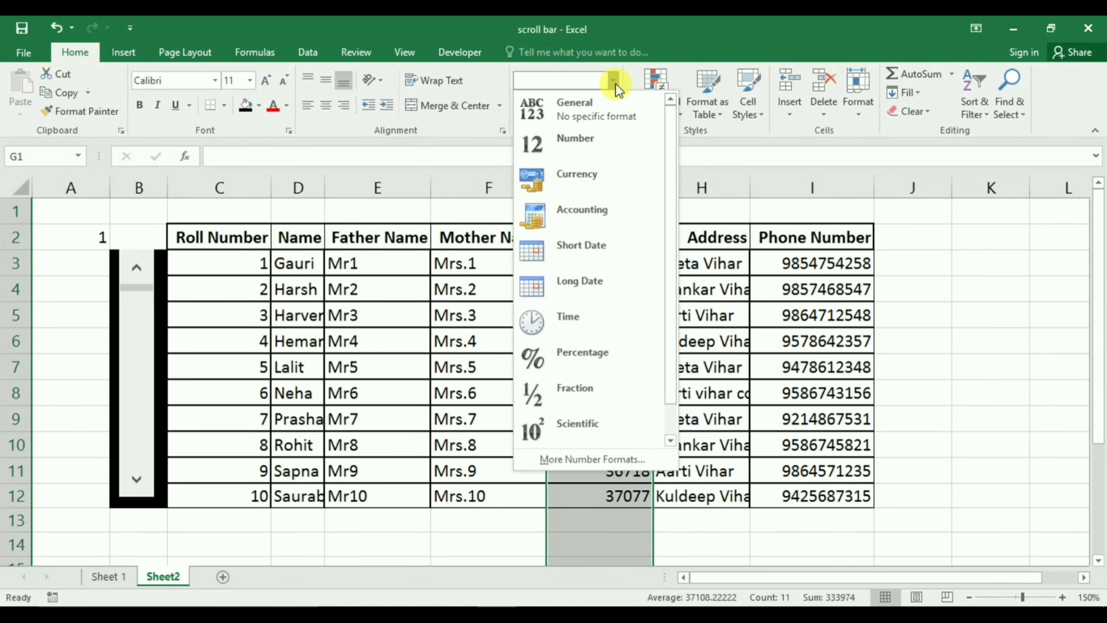
left_click(614, 251)
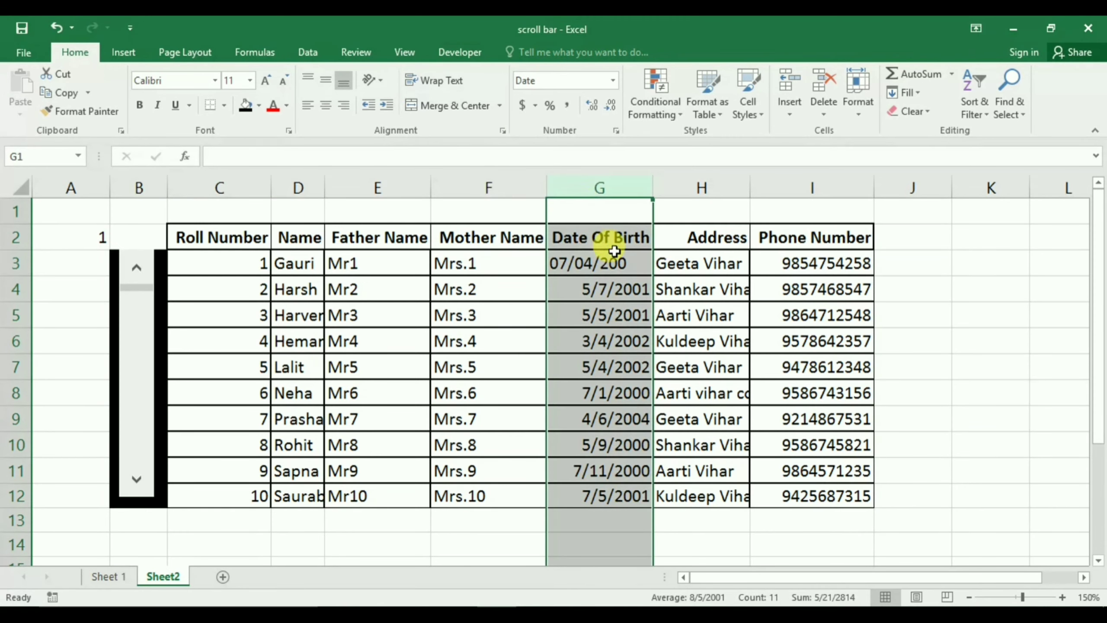
left_click(501, 535)
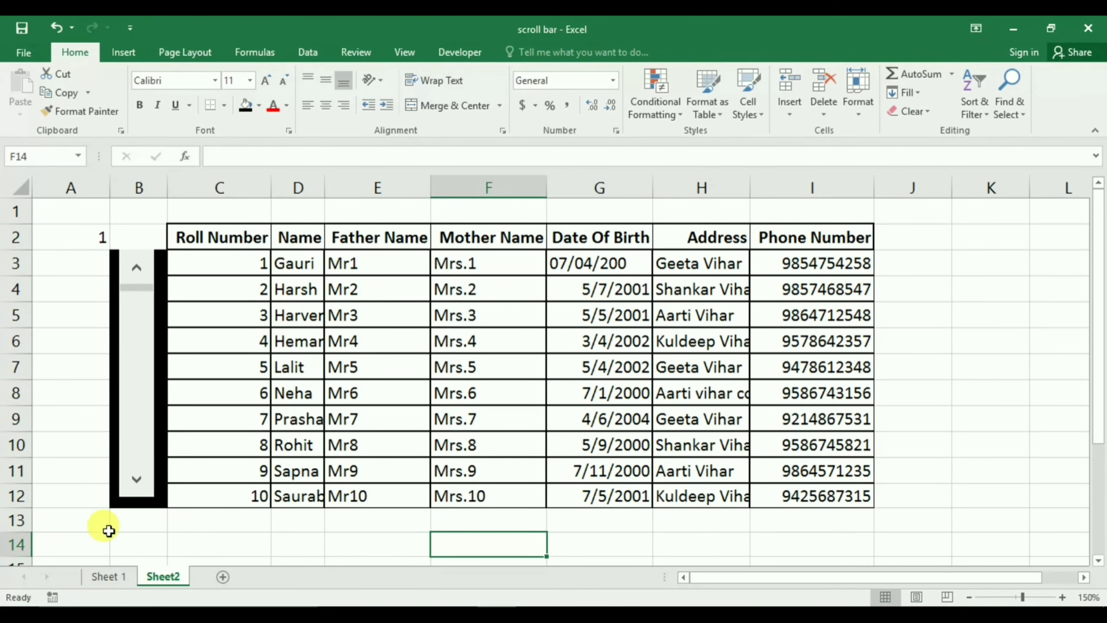
left_click(137, 480)
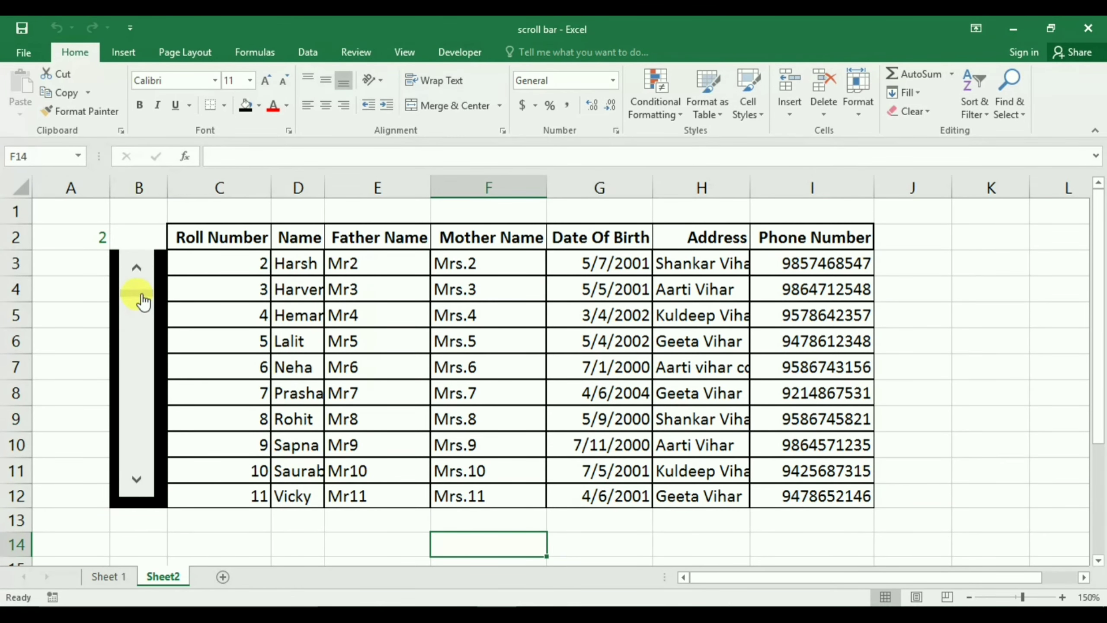
mouse_move(143, 301)
left_mouse_down()
mouse_move(129, 365)
mouse_move(132, 484)
left_mouse_up()
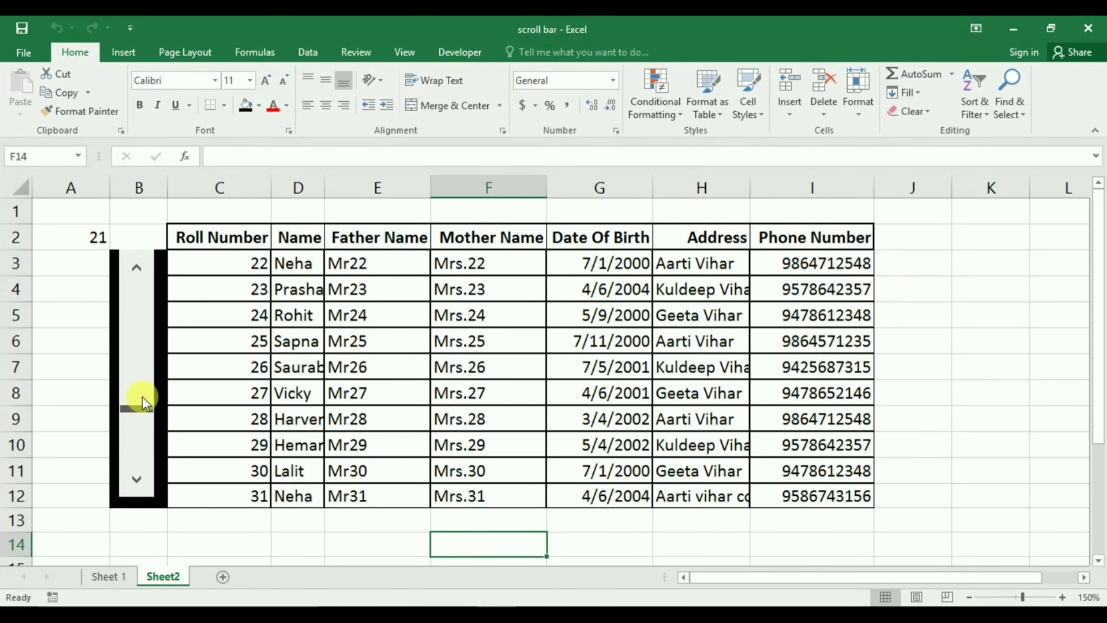
left_click_drag(145, 460, 138, 274)
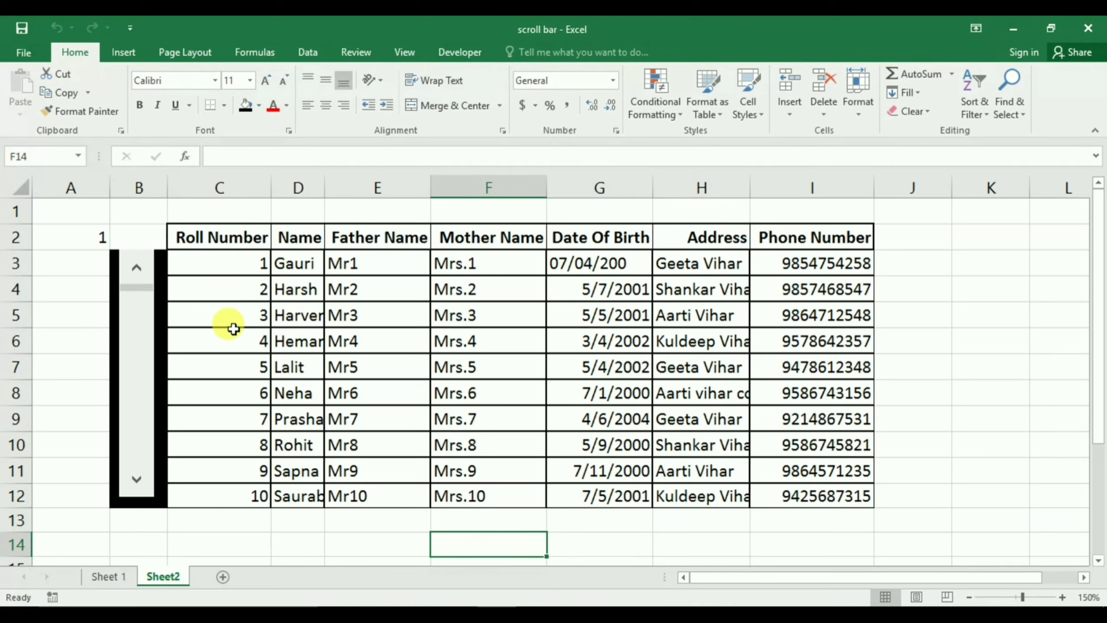
Hide column A, which holds the scroll bar value
left_click(86, 192)
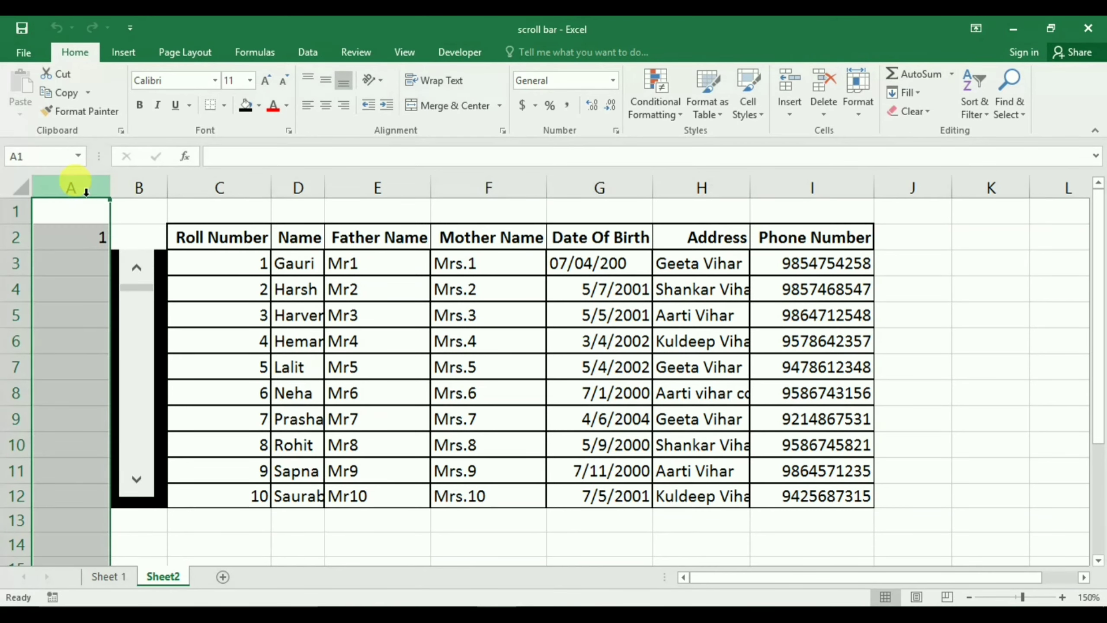
right_click(87, 193)
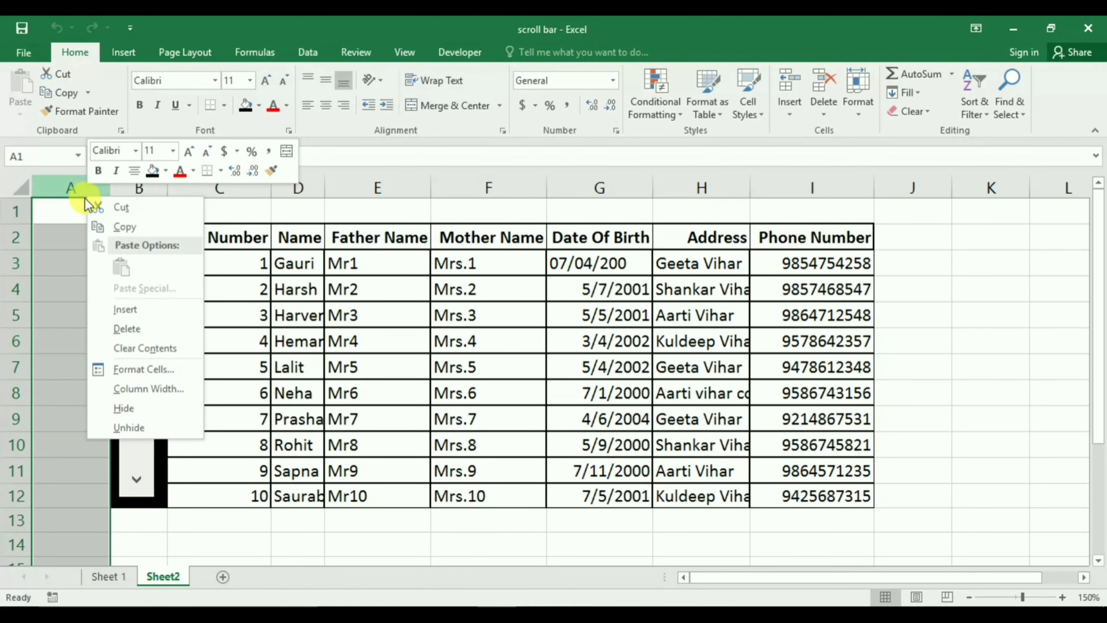
left_click(154, 411)
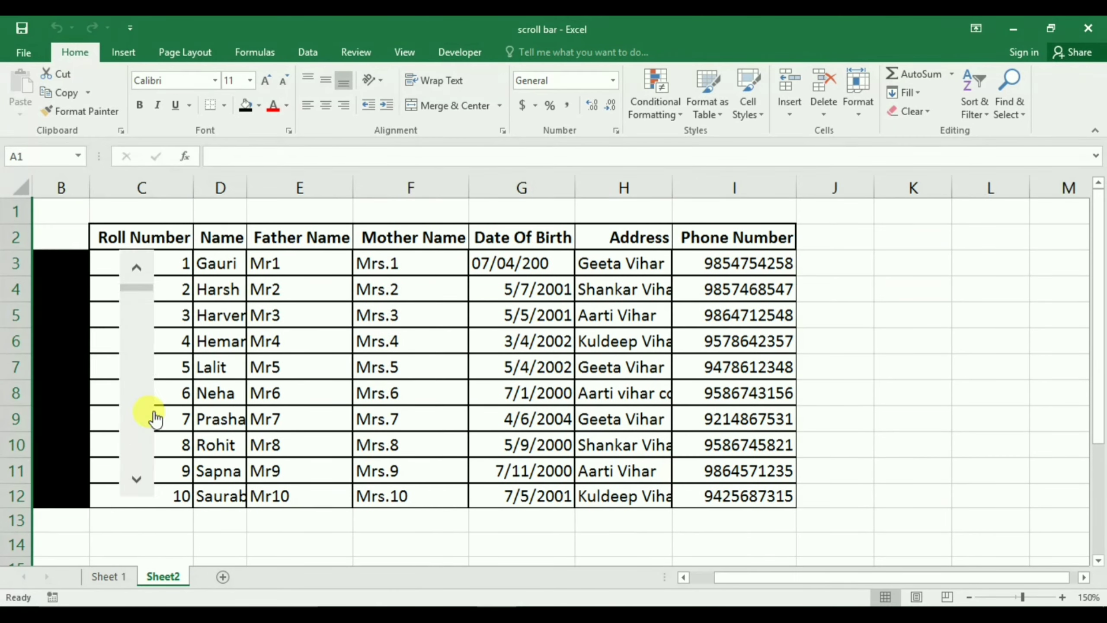
left_click(390, 536)
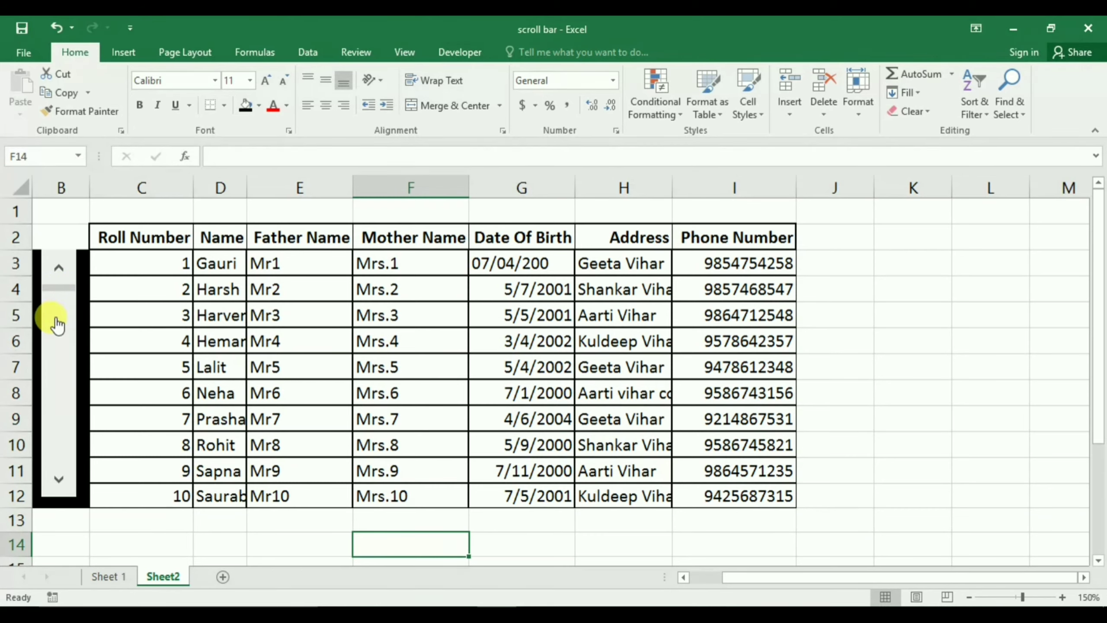
Scroll the table to records 12–21 and autofit the Name and Address columns
left_click_drag(73, 297, 47, 360)
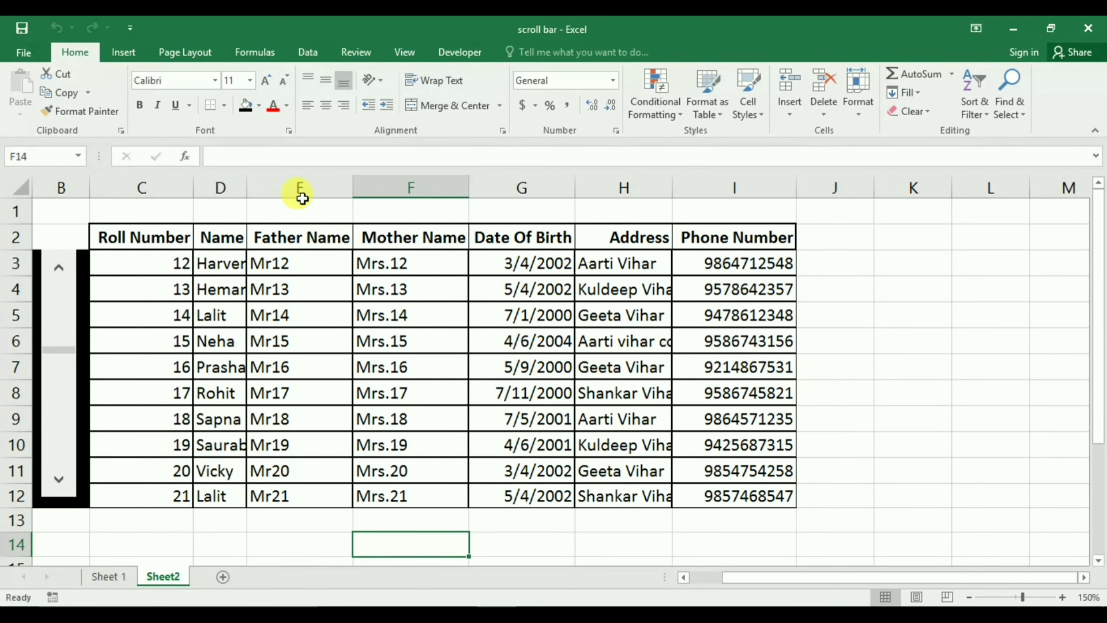
key("ctrl+z")
double_click(247, 183)
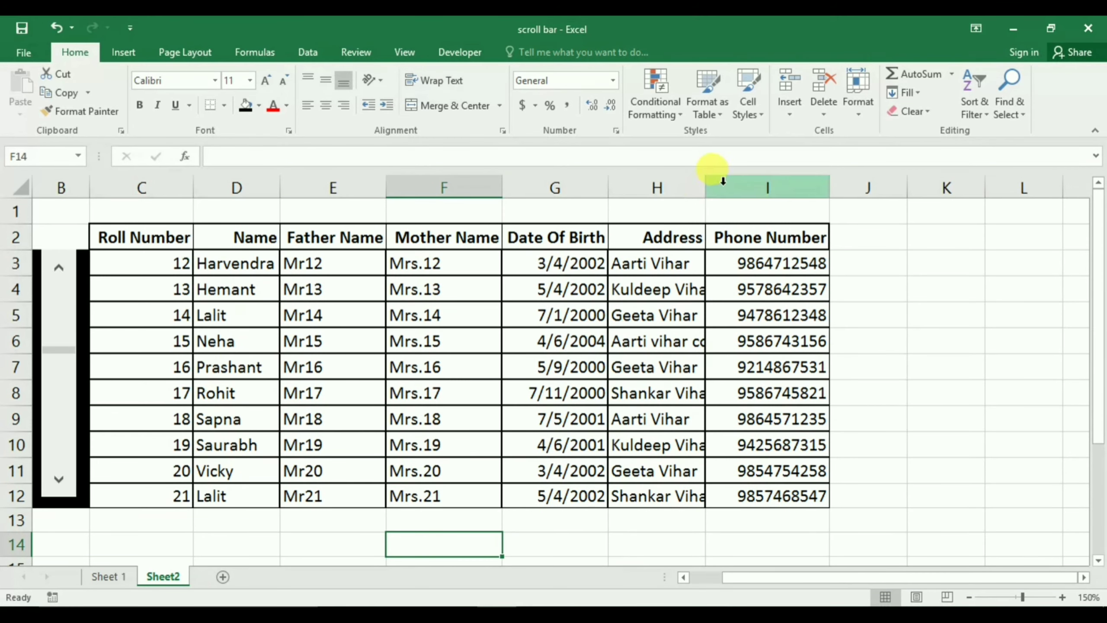
double_click(706, 182)
left_click(971, 400)
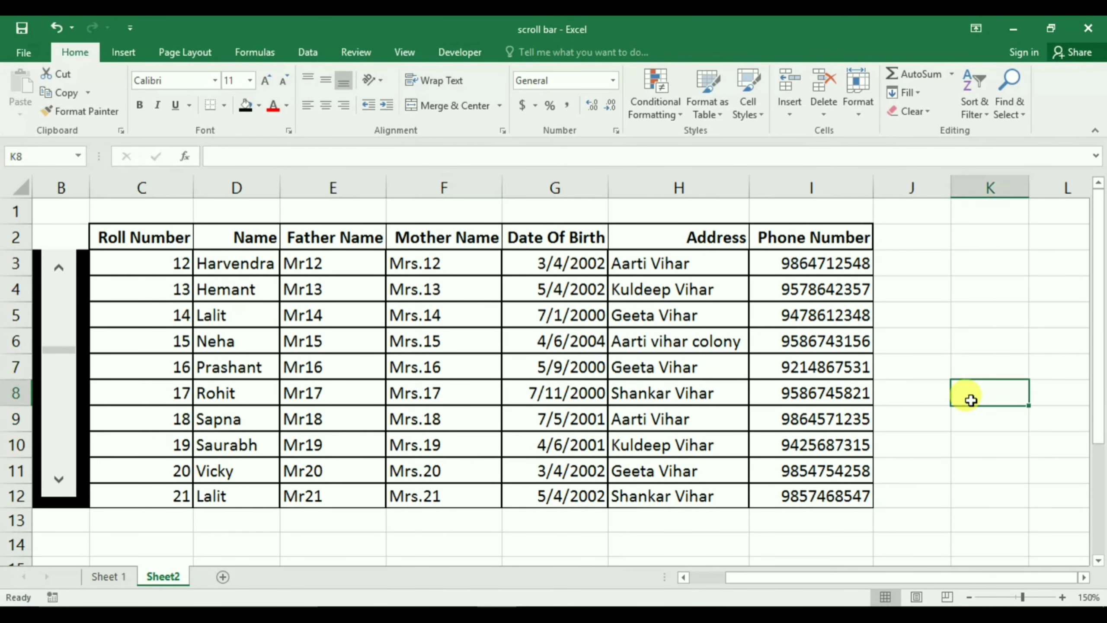